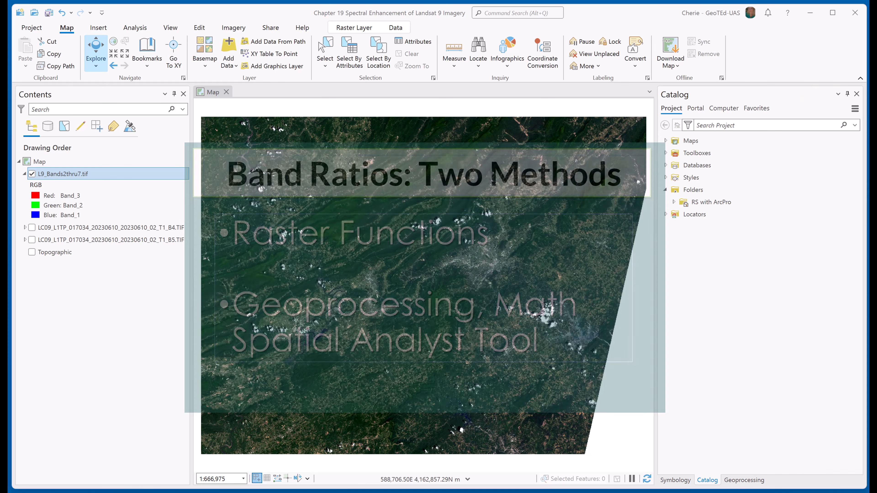
# Open the Band Arithmetic raster function from the Math category of the system raster functions.
pyautogui.click(228, 27)
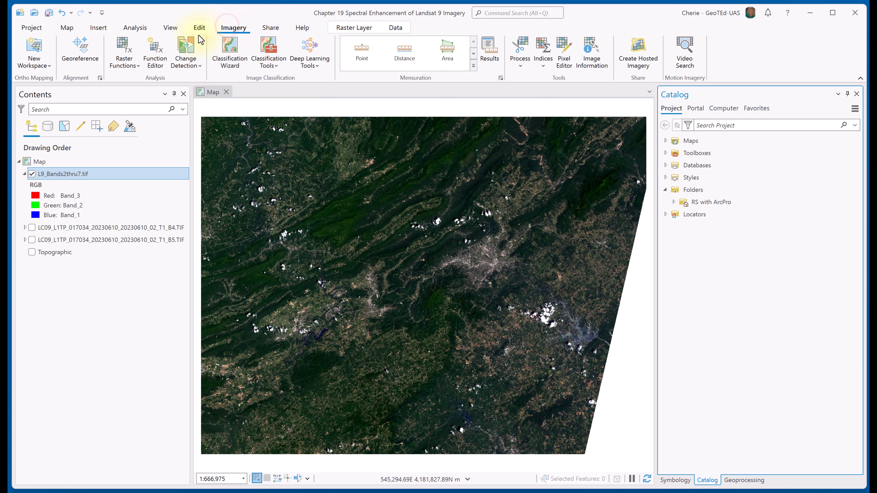
pyautogui.click(127, 46)
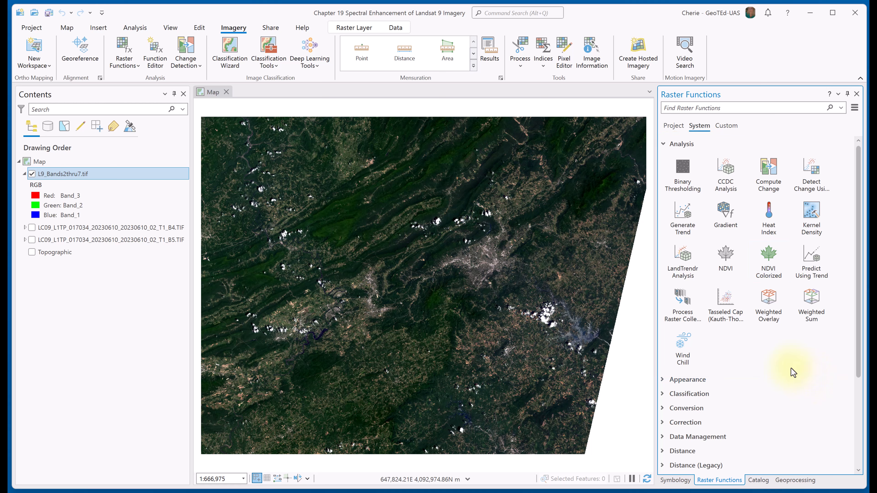
pyautogui.moveTo(859, 358); pyautogui.dragTo(858, 452)
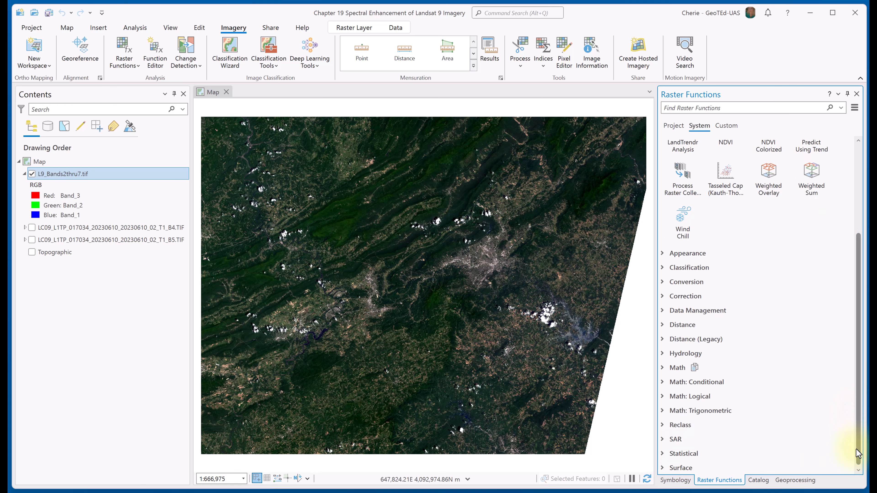
pyautogui.click(663, 368)
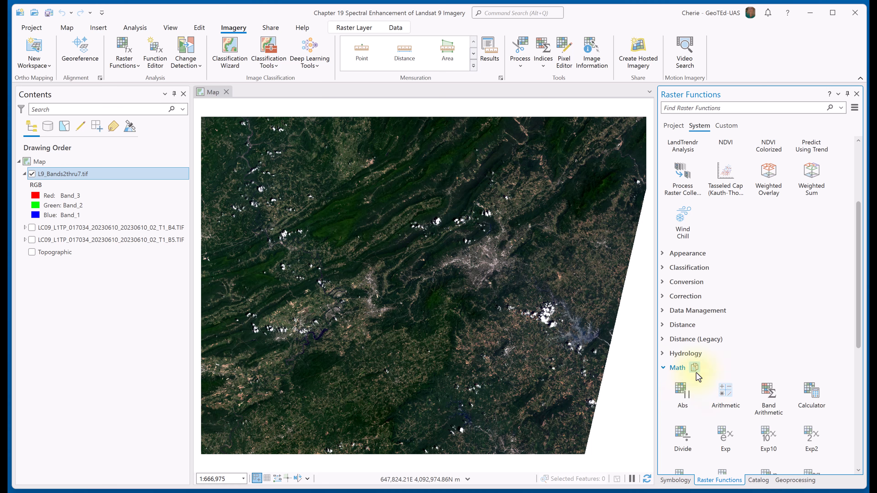
pyautogui.scroll(-5, 836, 375)
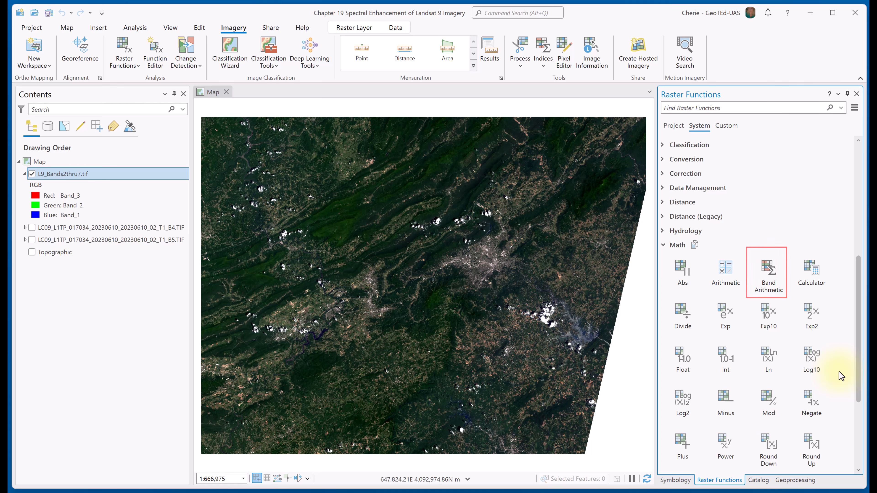
pyautogui.scroll(-1, 841, 376)
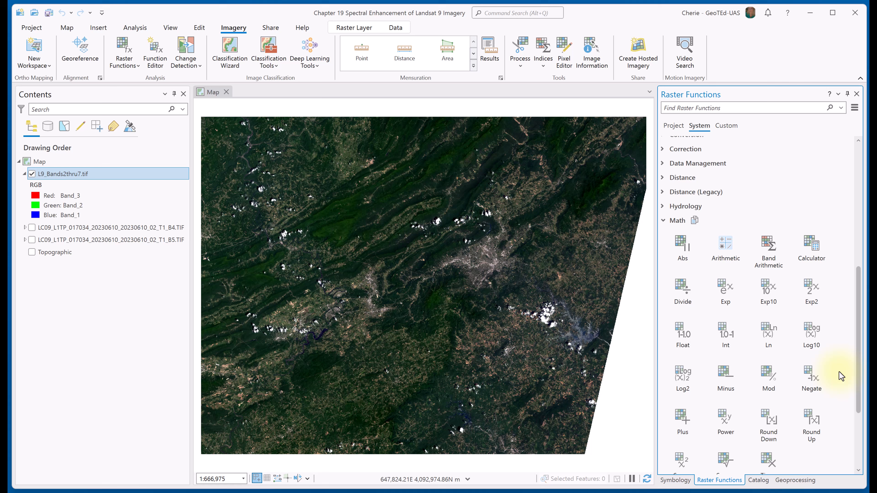
pyautogui.click(765, 242)
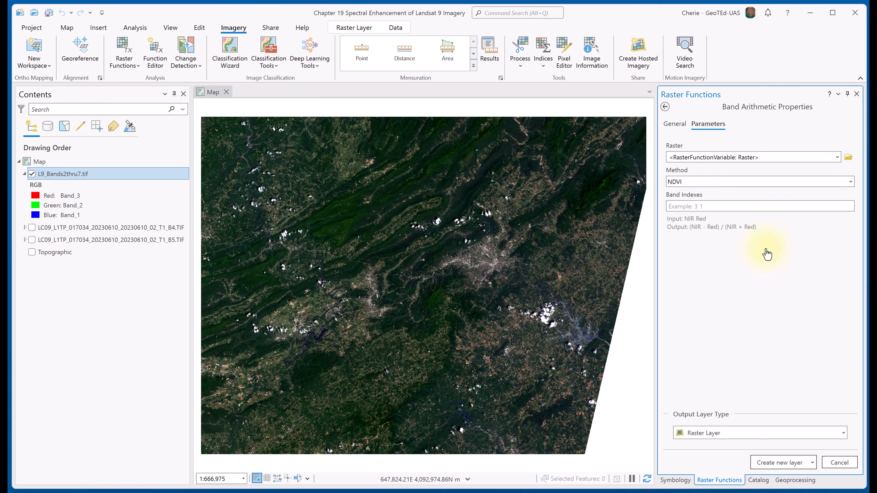
# Set the Band Arithmetic method to User Defined and choose L9_Bands2thru7.tif as the input raster.
pyautogui.click(851, 181)
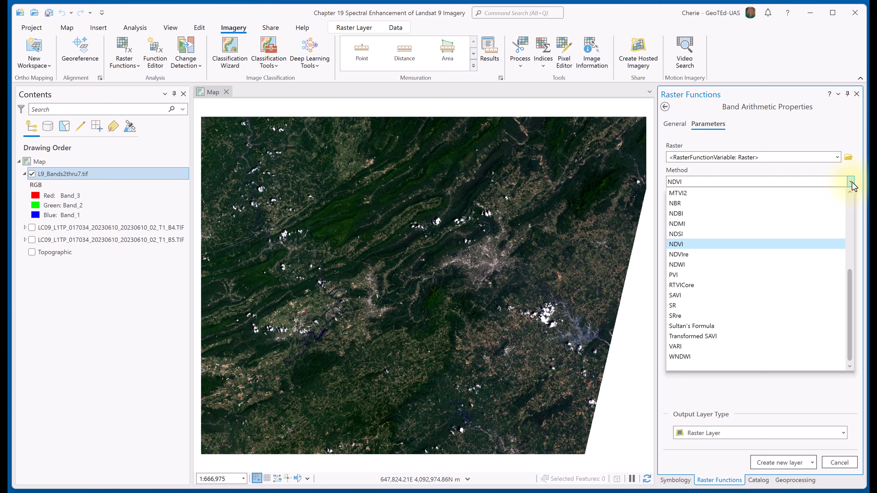
pyautogui.scroll(4, 850, 192)
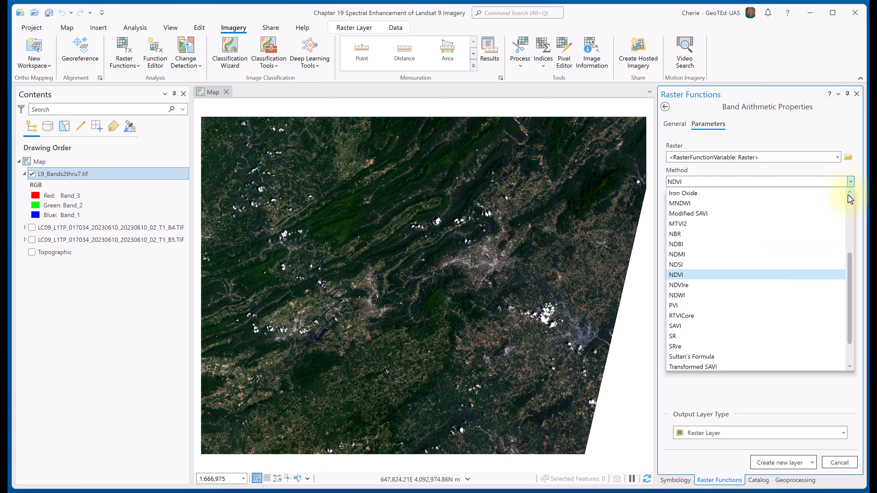
pyautogui.click(752, 194)
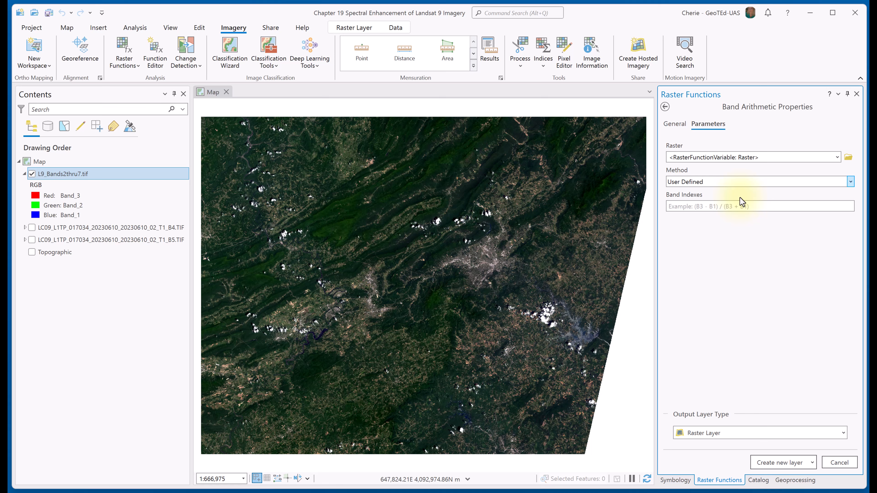
pyautogui.click(836, 157)
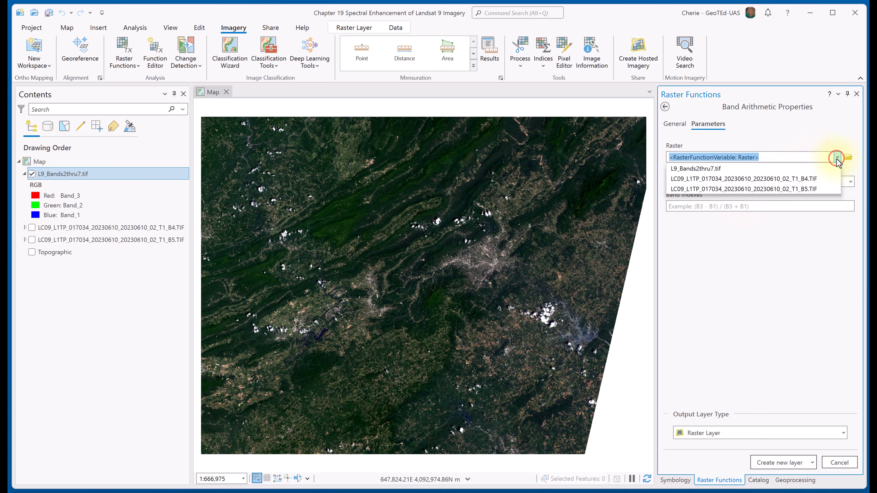
pyautogui.click(738, 169)
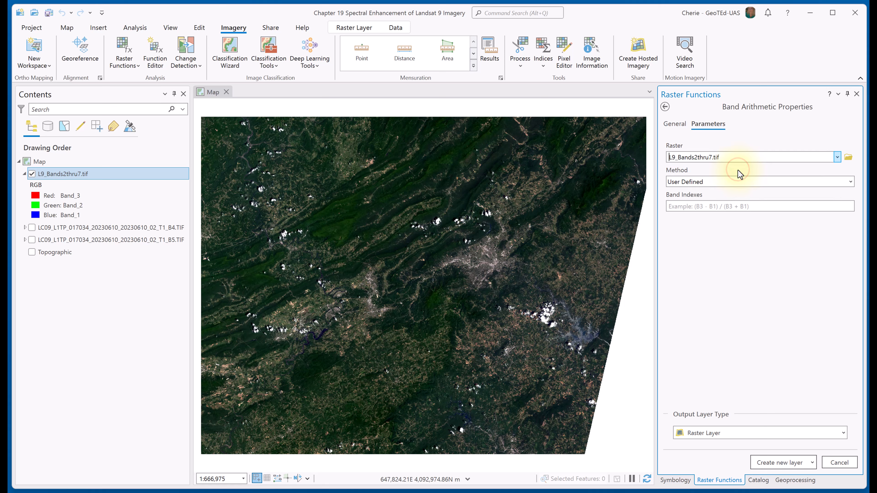
# Enter (b4/b3) as the band expression to divide near-infrared by red.
pyautogui.click(733, 204)
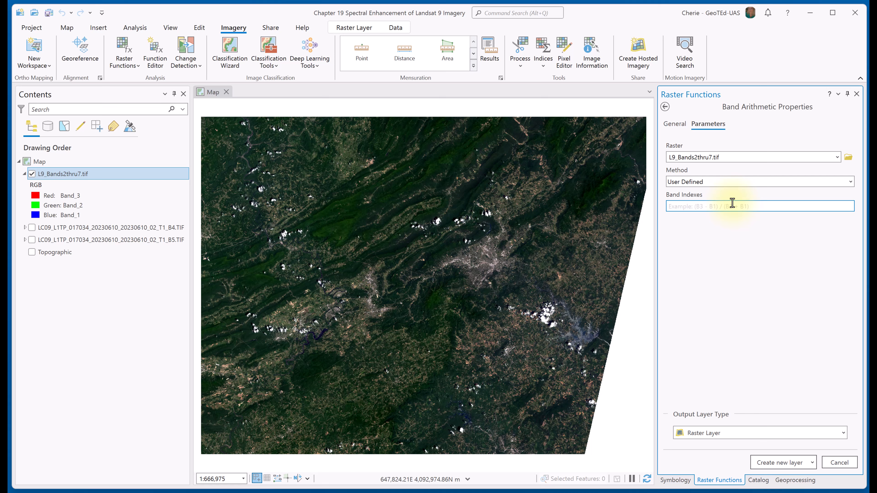
pyautogui.write('(b4/b3)')
# Name the raster function RF_NIRdividedbyRed and create a new raster layer from it.
pyautogui.click(675, 125)
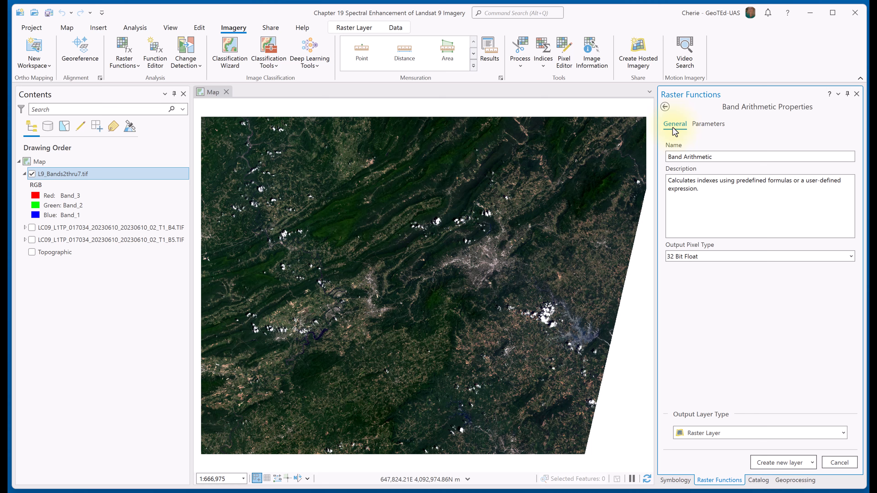
pyautogui.tripleClick(764, 156)
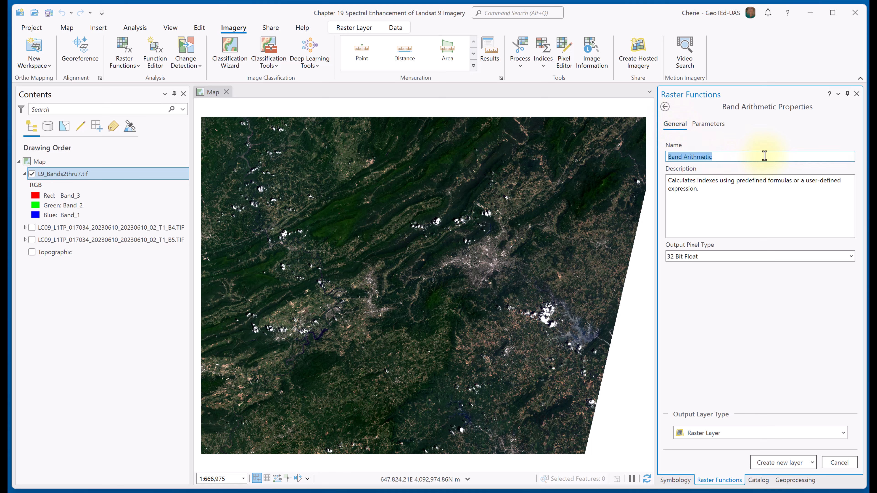
pyautogui.write('RF_NIRdividedbyRed')
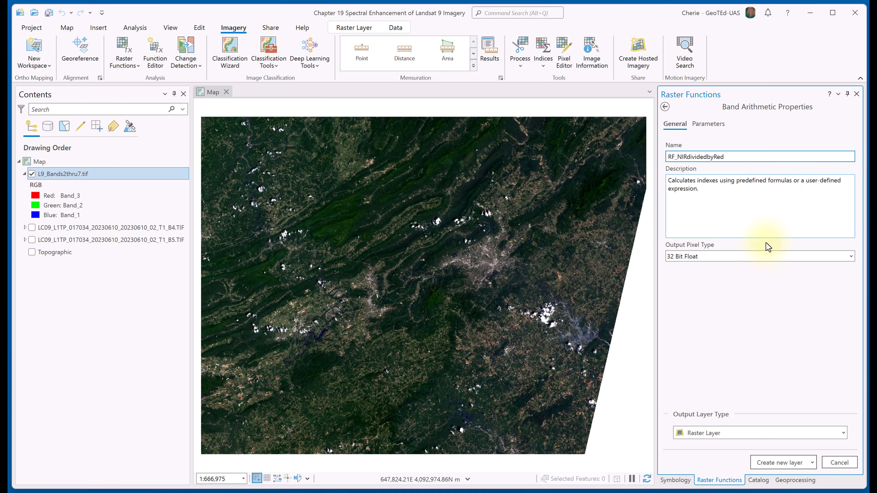
pyautogui.click(778, 462)
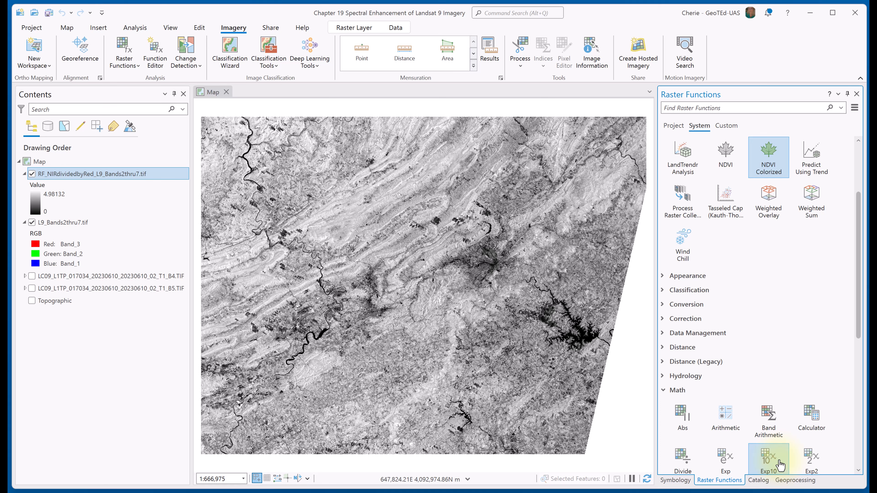
# Swipe the NIR-divided-by-red layer against the underlying L9_Bands2thru7.tif image and inspect the ratio image closer up.
pyautogui.click(353, 29)
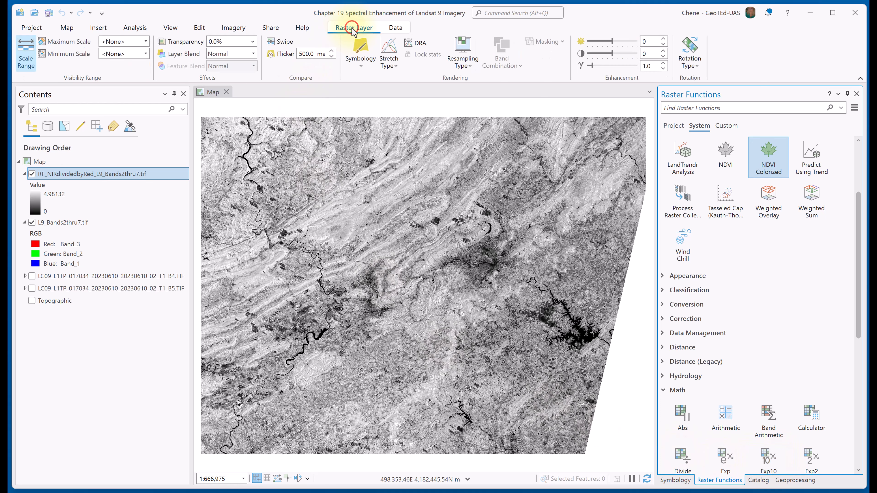
pyautogui.click(281, 42)
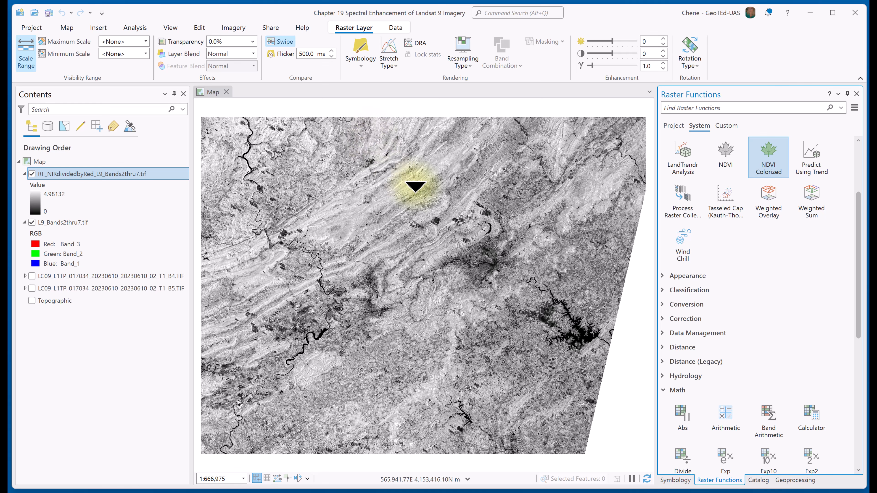
pyautogui.moveTo(416, 187); pyautogui.dragTo(440, 192)
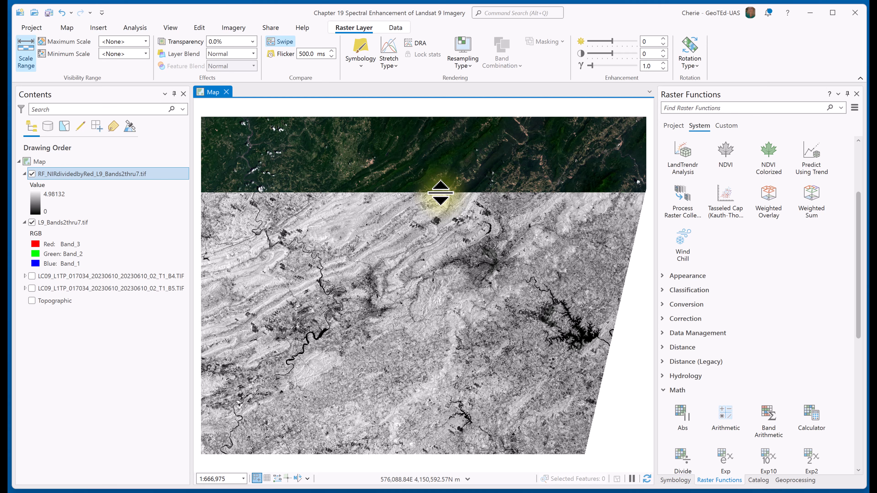
pyautogui.moveTo(441, 193)
pyautogui.mouseDown()
pyautogui.moveTo(439, 215)
pyautogui.moveTo(445, 207)
pyautogui.mouseUp()
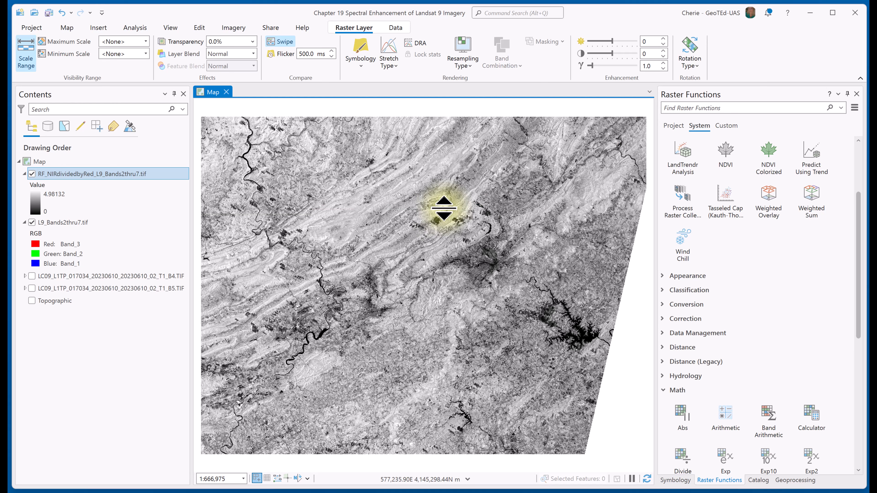
pyautogui.scroll(5, 515, 242)
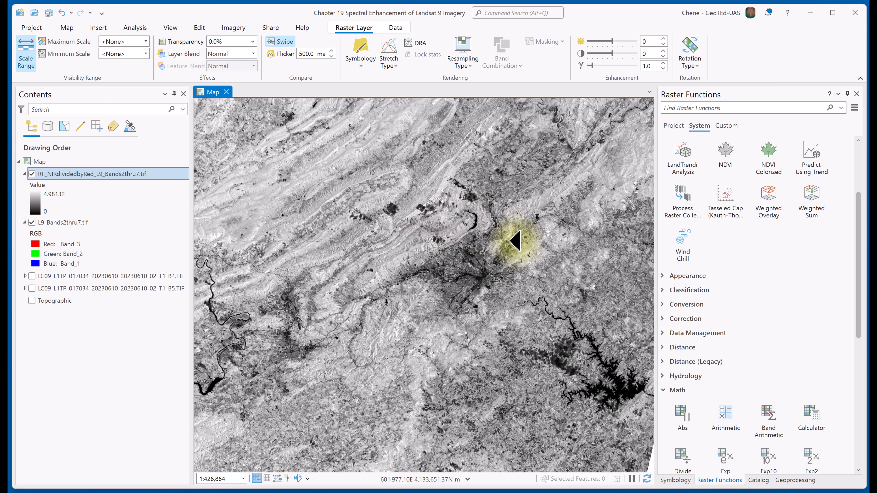
pyautogui.scroll(2, 508, 263)
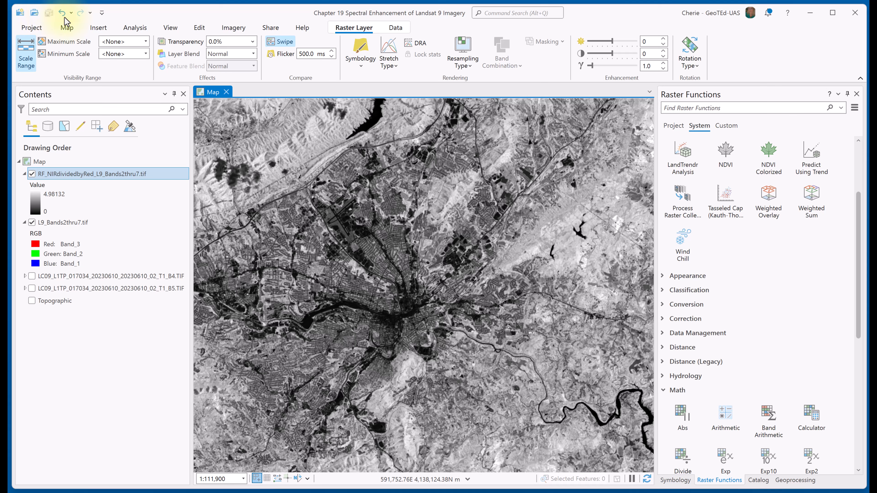
# Search the geoprocessing tools for float and open the Spatial Analyst Float tool.
pyautogui.click(134, 28)
pyautogui.click(139, 51)
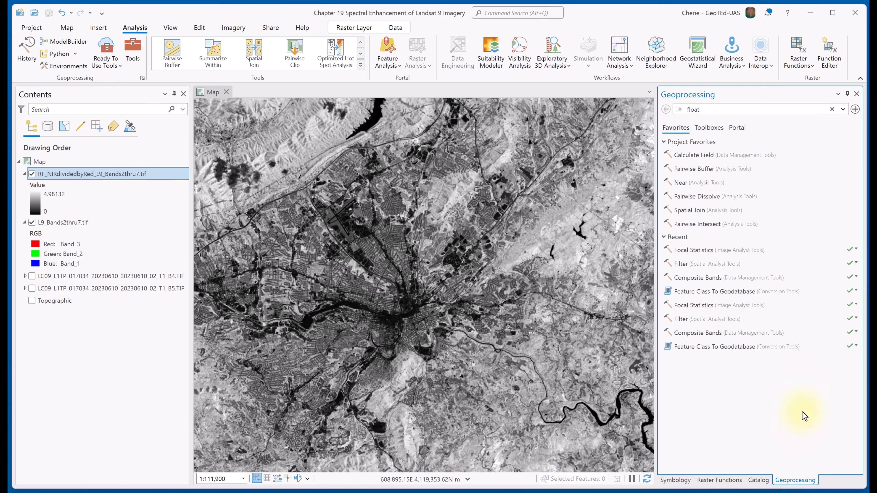
pyautogui.click(702, 109)
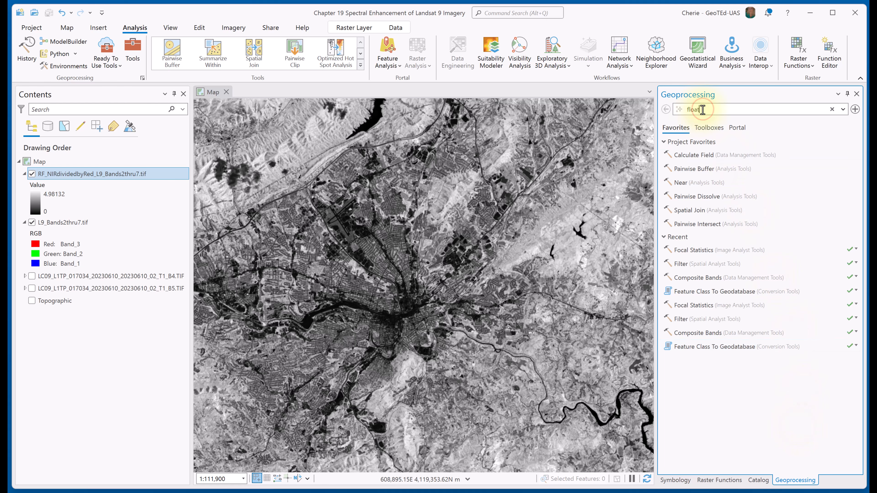
pyautogui.press('Return')
pyautogui.click(755, 245)
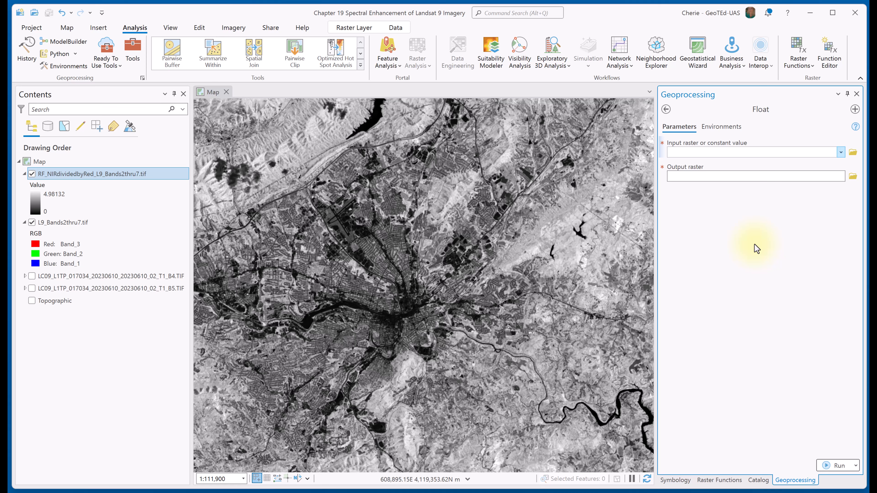
# Convert the Landsat B5 and B4 rasters to floating point with Float, saving them as Float_B5NIR and Float_B4Red.
pyautogui.click(841, 152)
pyautogui.click(812, 198)
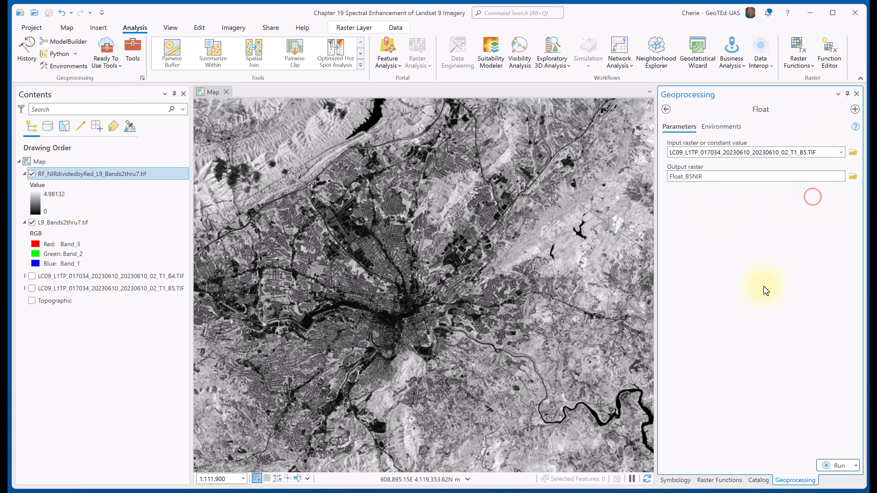
pyautogui.click(838, 465)
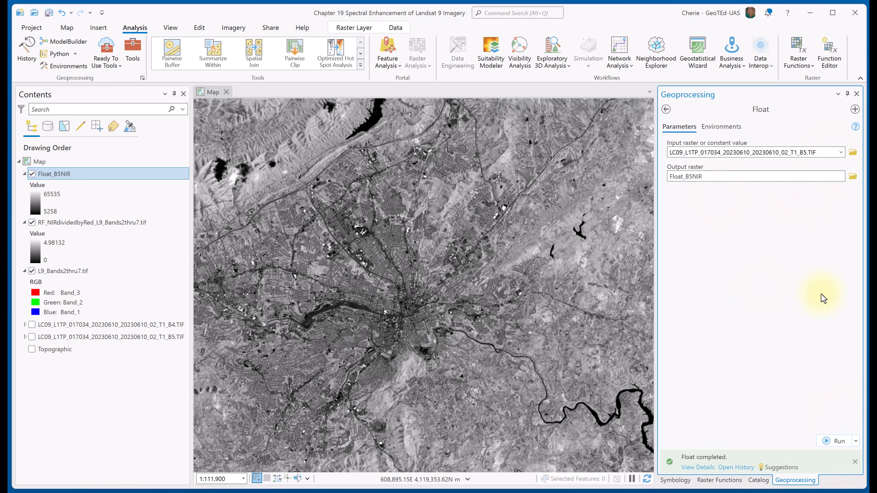
pyautogui.click(840, 152)
pyautogui.click(820, 198)
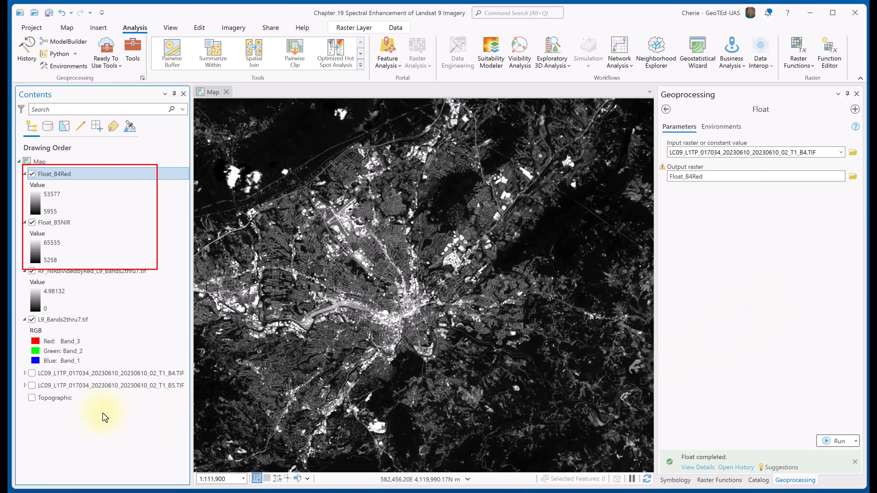
# Check the original B4 raster's legend values, and collapse the legends of the B4, L9_Bands2thru7.tif and RF_NIRdividedbyRed layers.
pyautogui.click(25, 373)
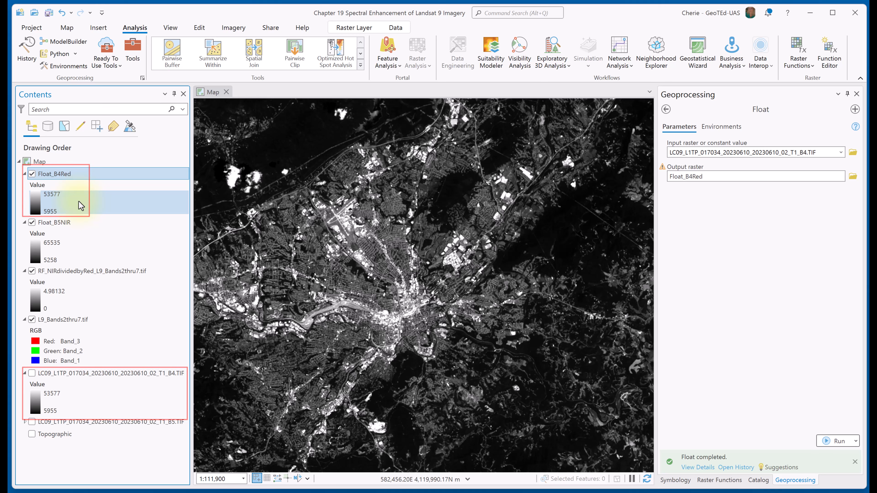
pyautogui.click(25, 373)
pyautogui.click(24, 319)
pyautogui.click(24, 271)
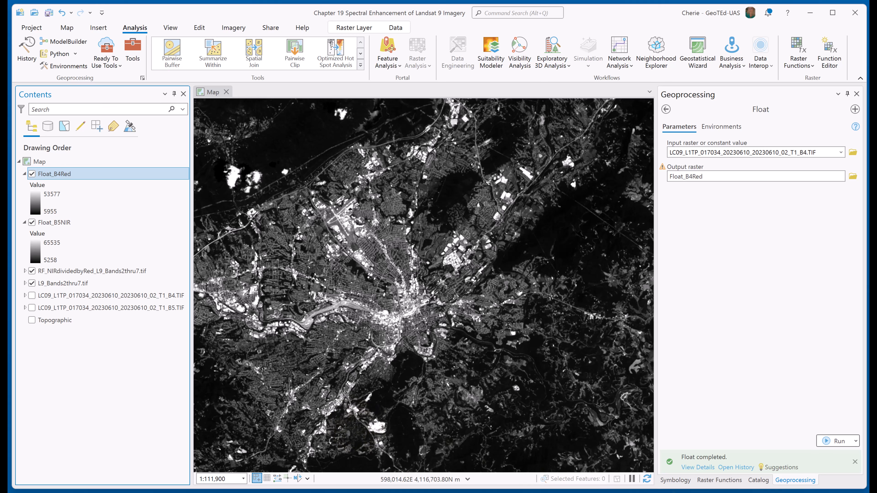
# Search the geoprocessing tools for divide and open the Spatial Analyst Divide tool.
pyautogui.click(666, 109)
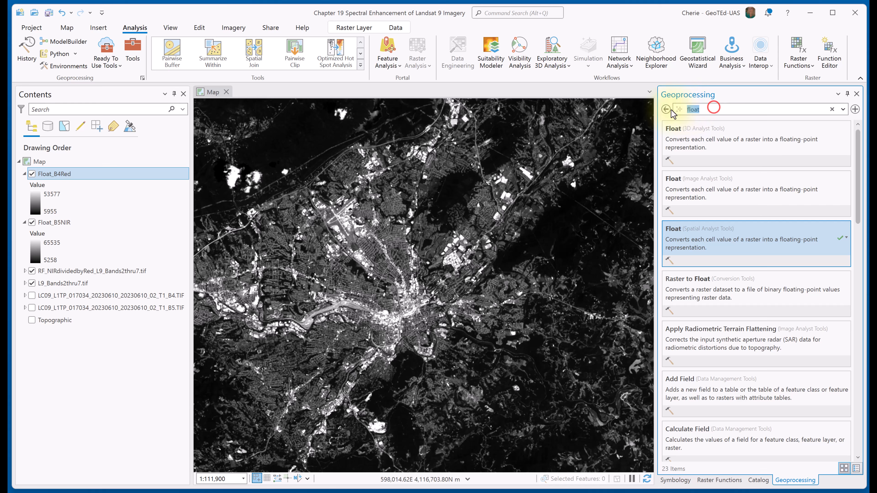
pyautogui.write('divide')
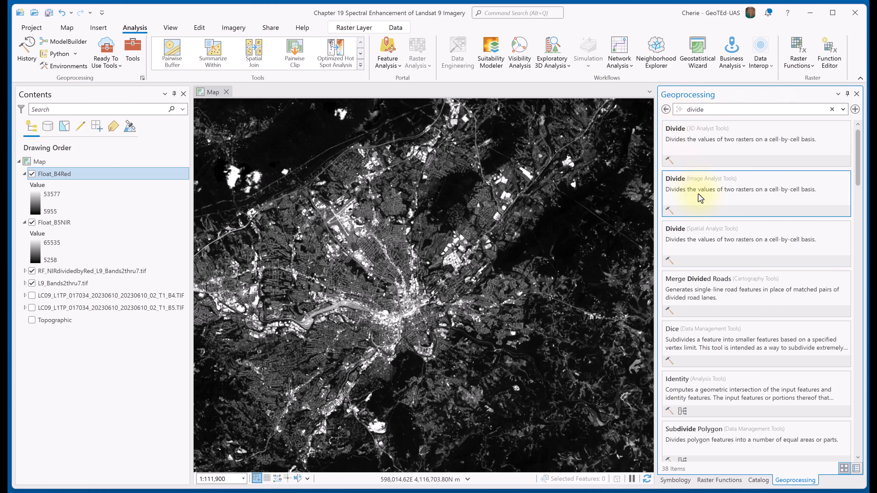
pyautogui.click(730, 242)
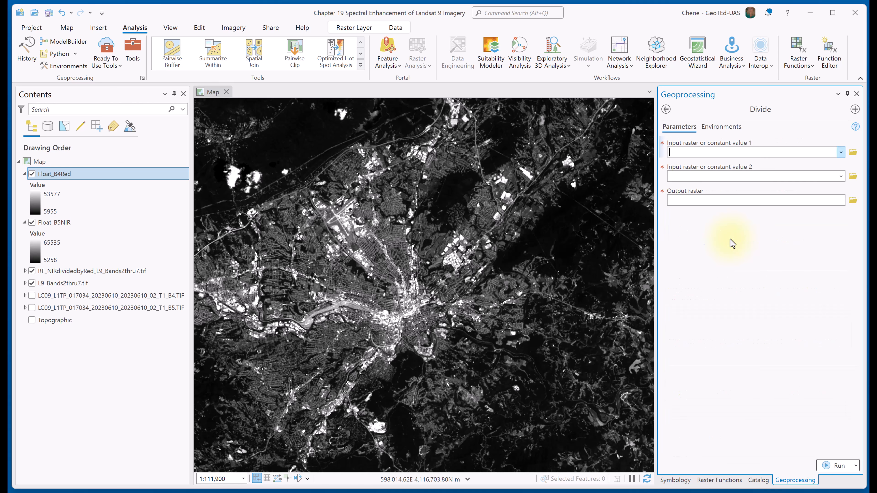
# Divide Float_B5NIR by Float_B4Red with the Divide tool, saving the output raster as GP_NIRdividedbyRed.
pyautogui.click(840, 152)
pyautogui.click(726, 176)
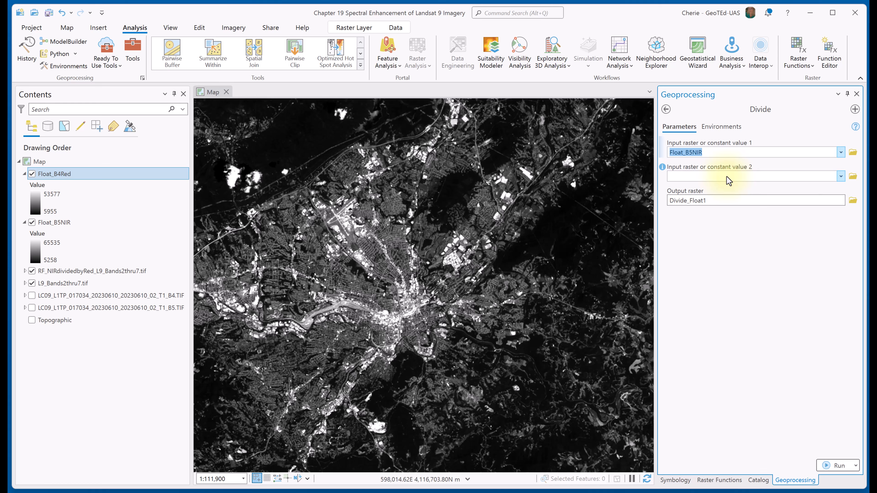
pyautogui.click(841, 176)
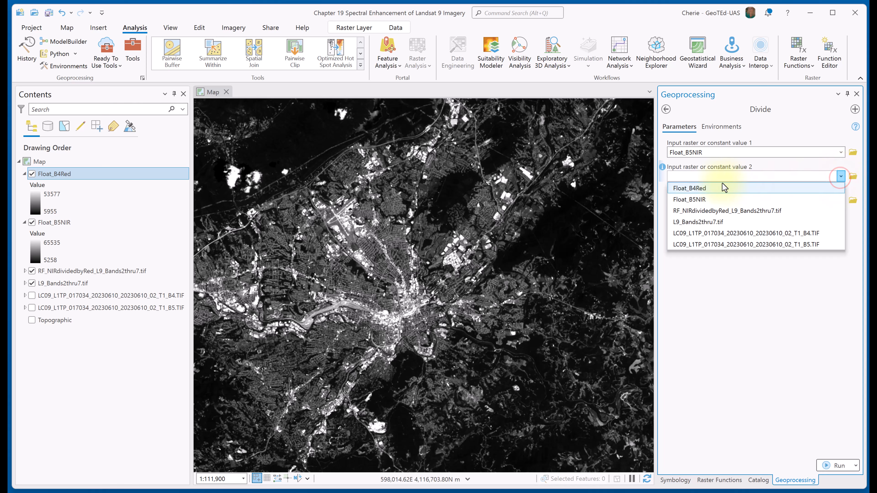
pyautogui.click(714, 188)
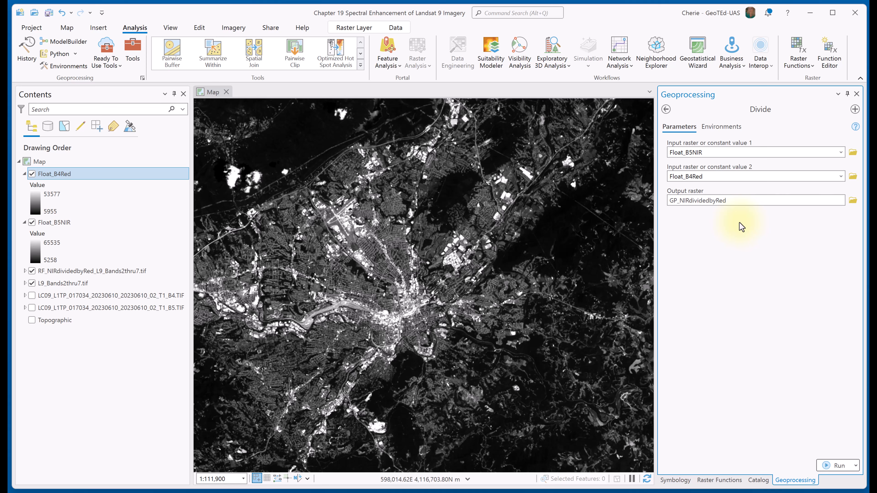
pyautogui.click(830, 465)
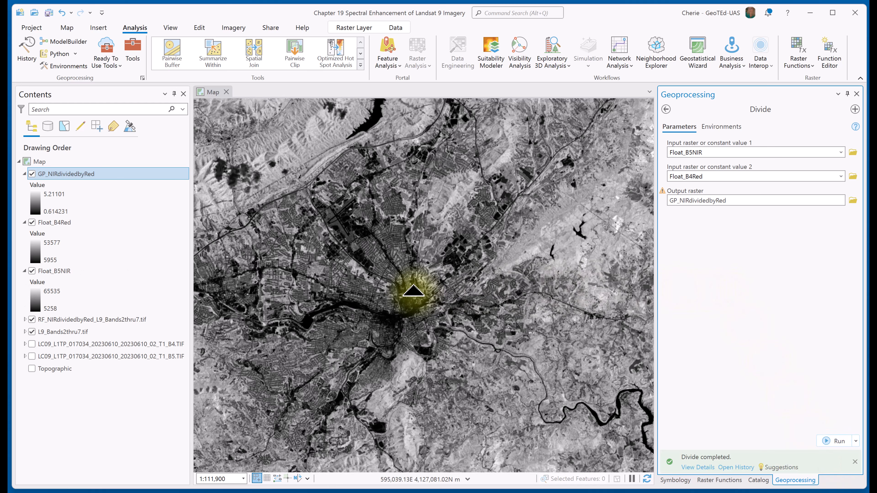
# Show the full extent of the GP_NIRdividedbyRed layer and turn off the Float_B4Red and Float_B5NIR layers.
pyautogui.rightClick(73, 174)
pyautogui.click(73, 169)
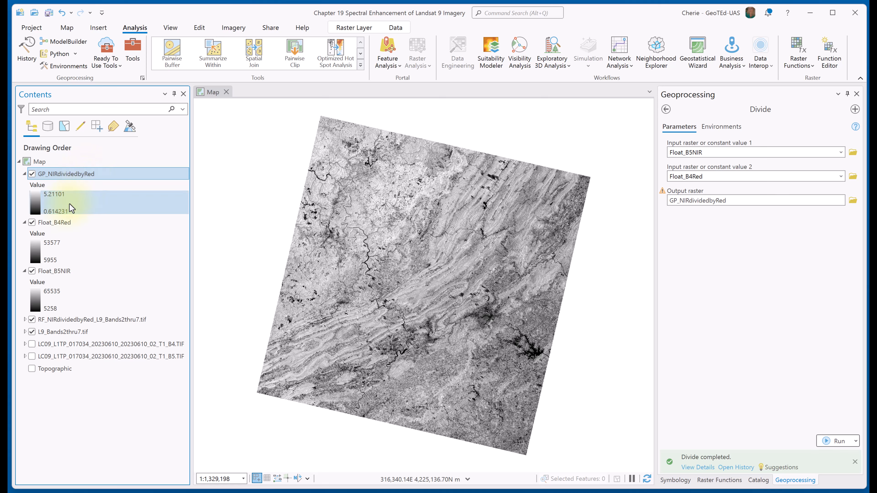
pyautogui.click(32, 222)
pyautogui.click(32, 270)
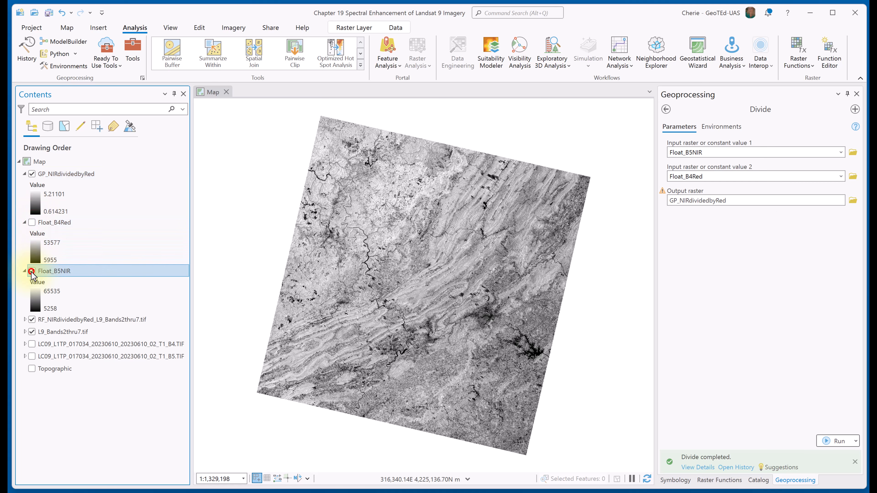
# Identify a single pixel's value in the GP_NIRdividedbyRed layer with the Explore tool.
pyautogui.scroll(3, 376, 316)
pyautogui.scroll(8, 376, 316)
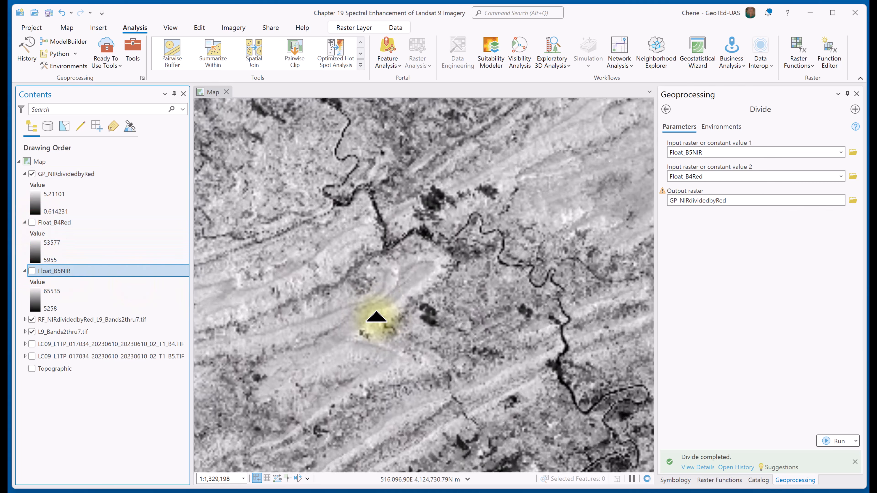
pyautogui.scroll(8, 377, 316)
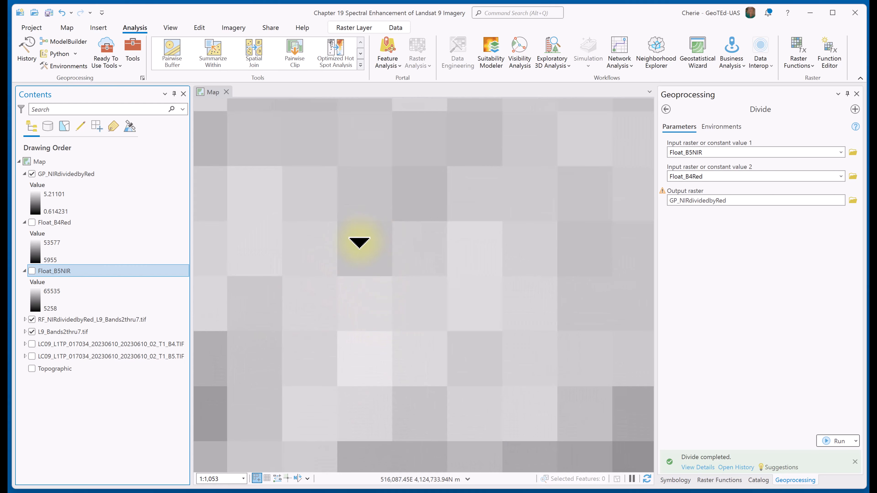
pyautogui.click(66, 27)
pyautogui.click(96, 51)
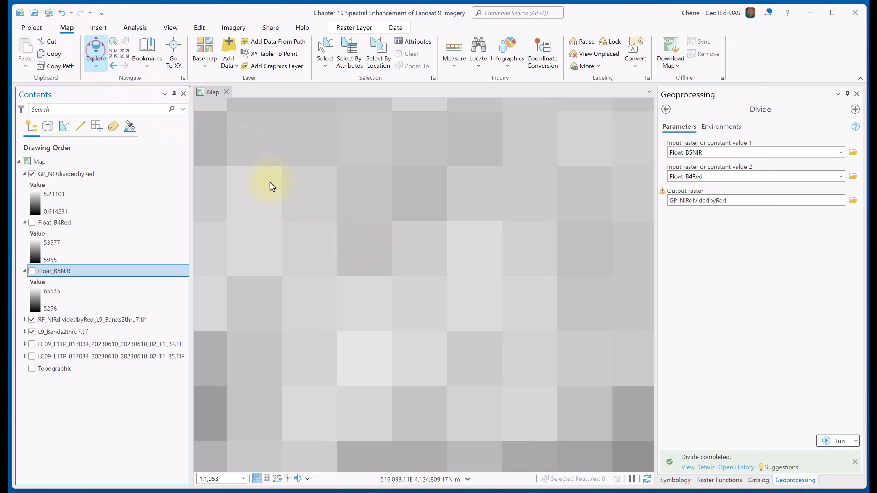
pyautogui.click(364, 252)
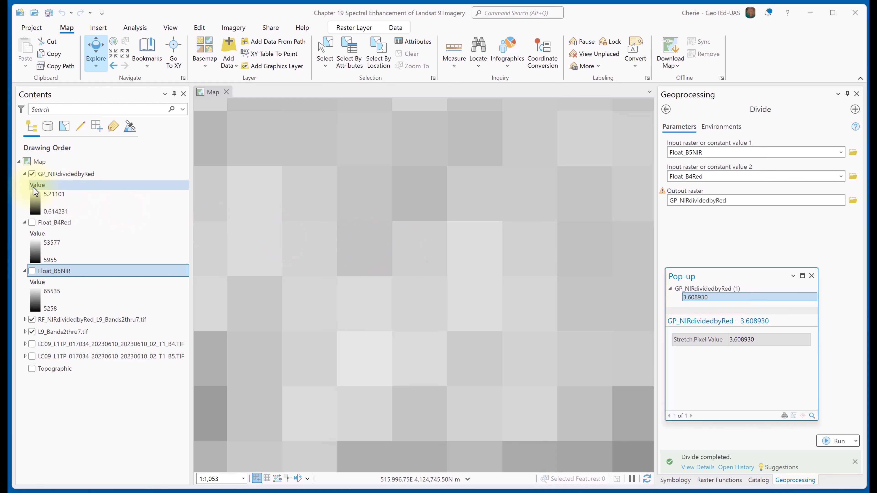
# Turn off GP_NIRdividedbyRed, check the same pixel's value in the RF_NIRdividedbyRed layer, and close the pop-up.
pyautogui.click(32, 175)
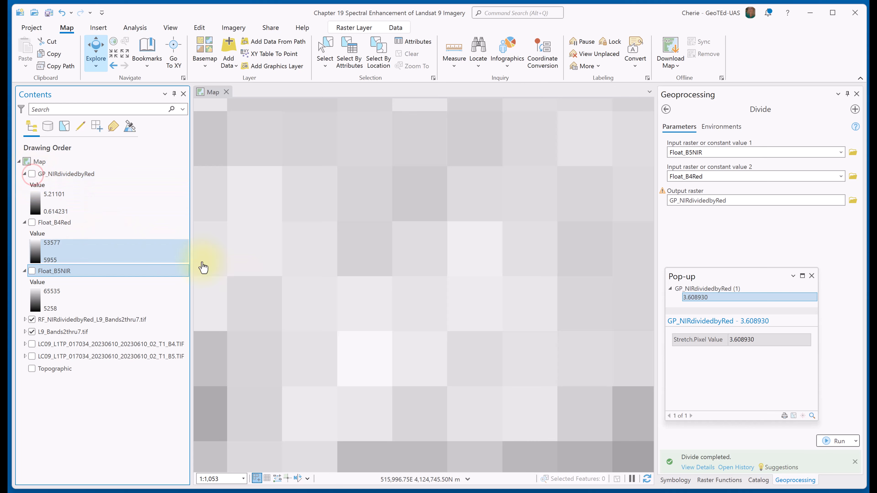
pyautogui.click(361, 259)
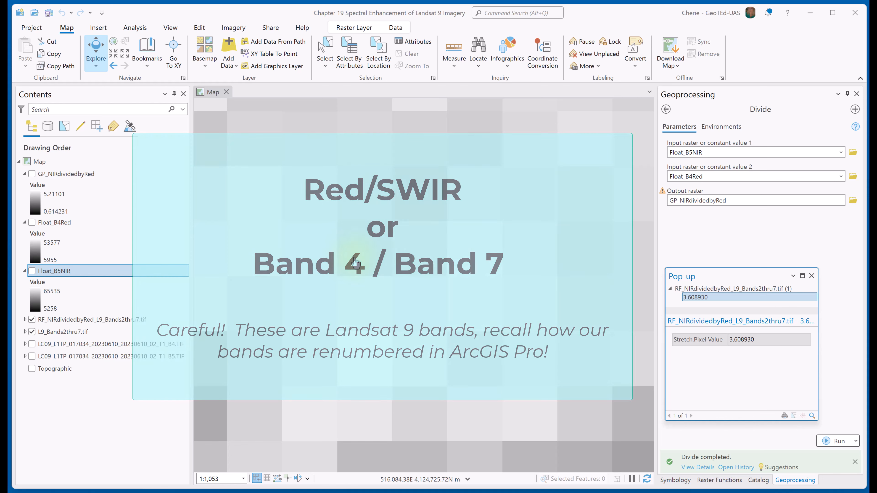
pyautogui.click(812, 276)
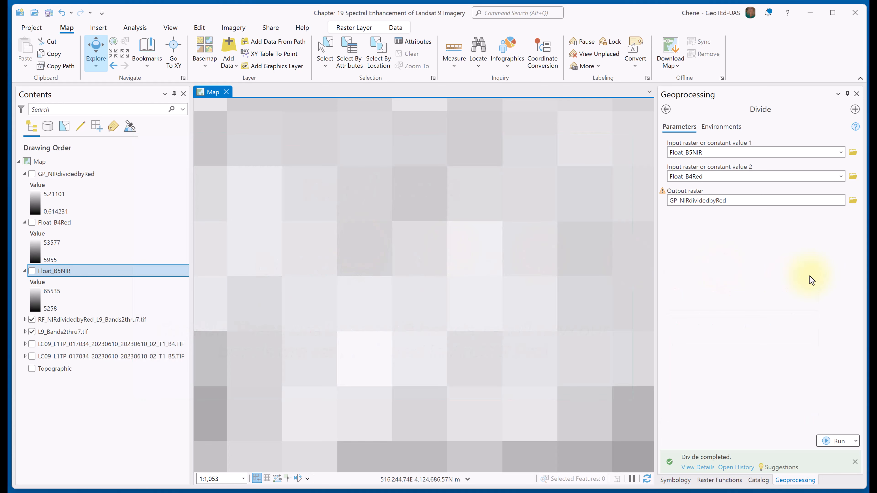
# Collapse the legends of GP_NIRdividedbyRed, Float_B4Red and Float_B5NIR, and show the GP_NIRdividedbyRed layer's full extent.
pyautogui.click(25, 222)
pyautogui.click(24, 174)
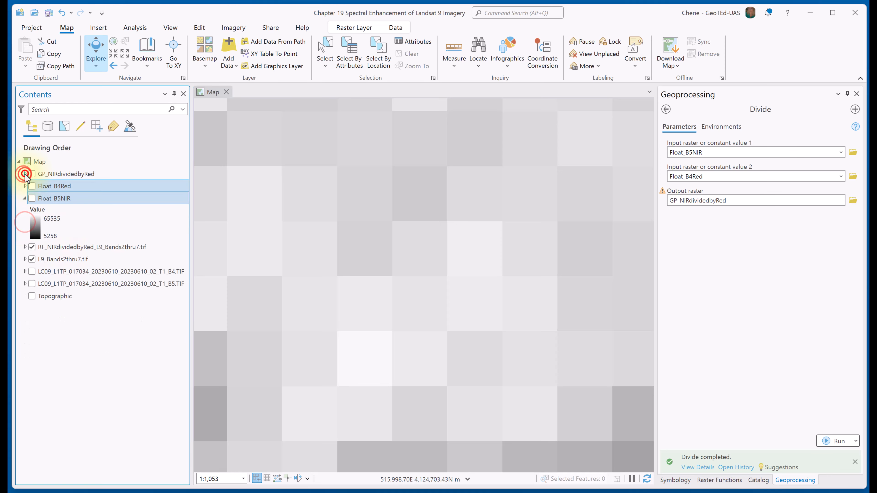
pyautogui.click(25, 198)
pyautogui.click(65, 174)
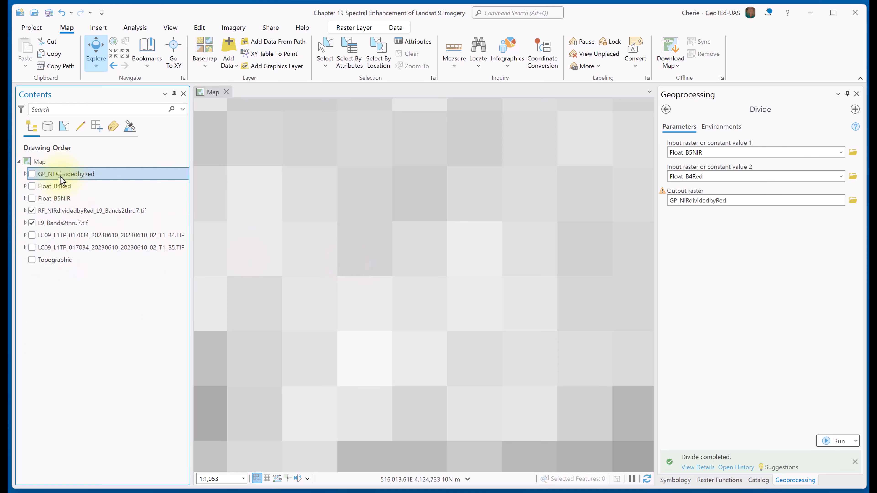
pyautogui.rightClick(69, 173)
pyautogui.click(149, 170)
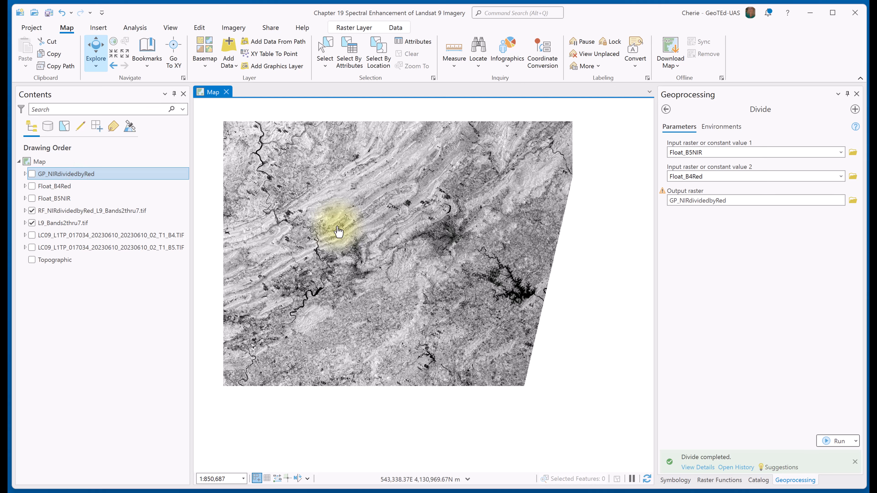
# Open the Band Arithmetic raster function and set its method to User Defined.
pyautogui.click(714, 480)
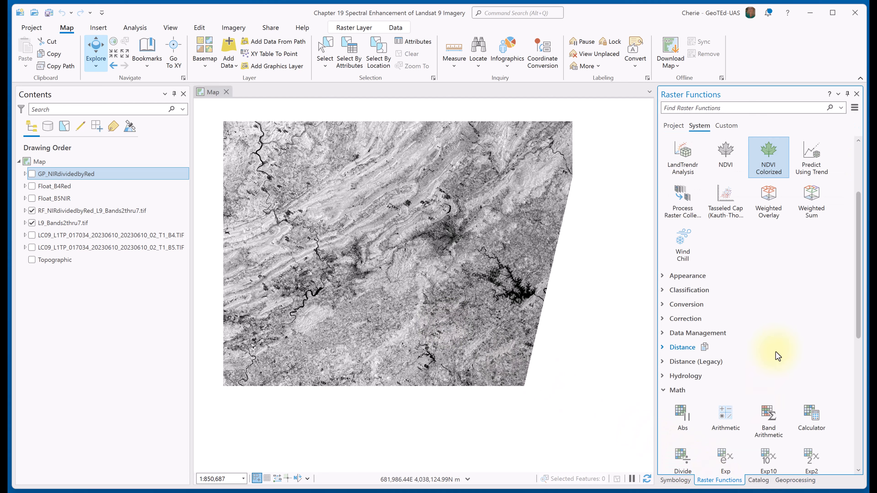
pyautogui.scroll(-5, 770, 414)
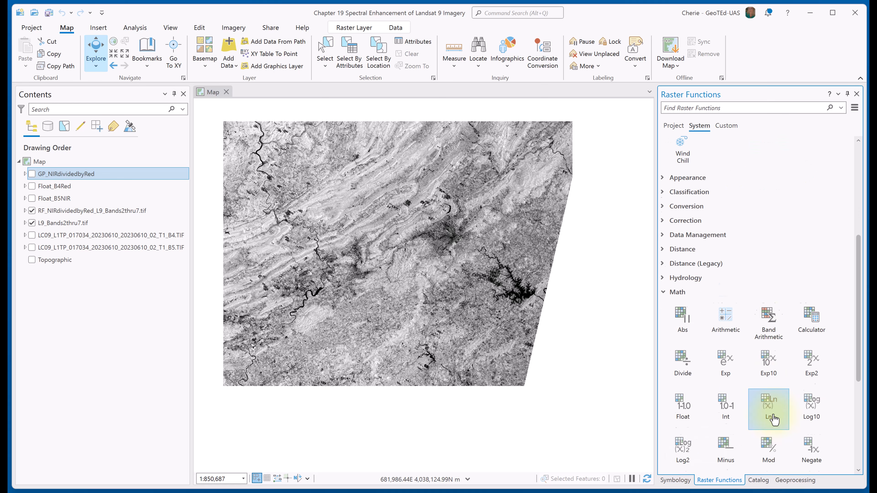
pyautogui.click(771, 302)
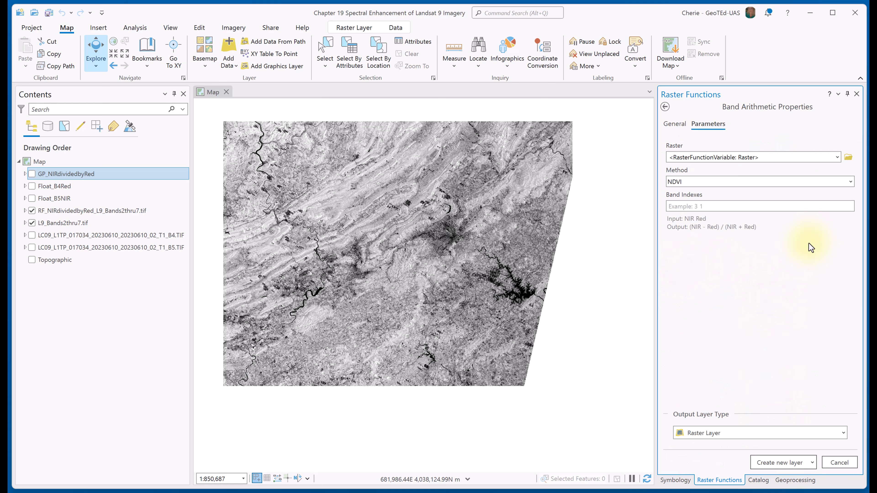
pyautogui.click(851, 182)
pyautogui.moveTo(849, 292); pyautogui.dragTo(851, 216)
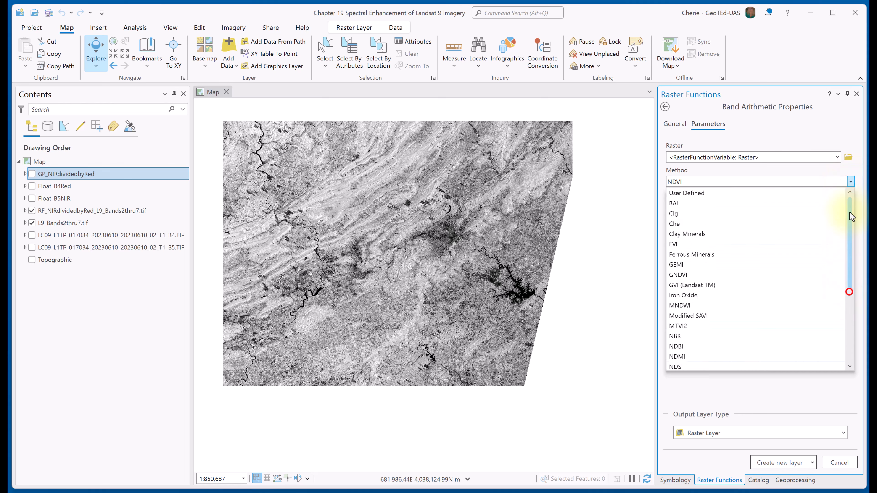
pyautogui.click(699, 192)
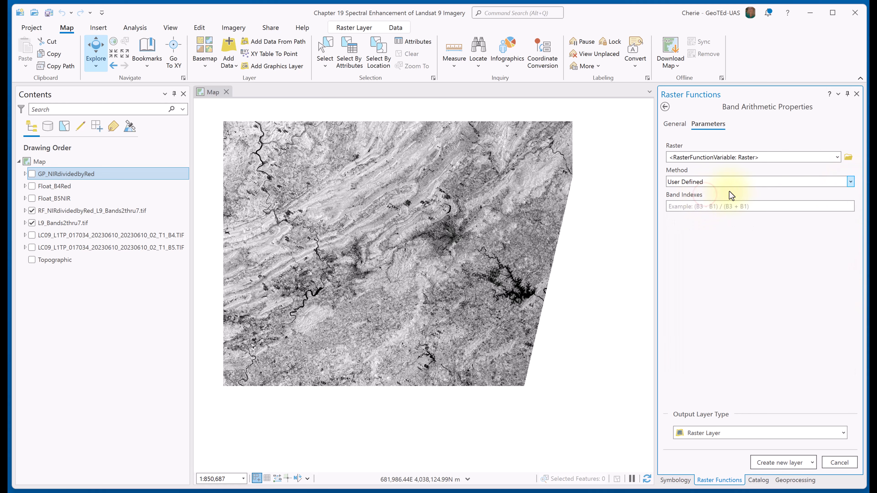
# Set L9_Bands2thru7.tif as the Band Arithmetic raster and enter the band expression for Red/SWIR (Landsat Band 4 / Band 7).
pyautogui.click(837, 158)
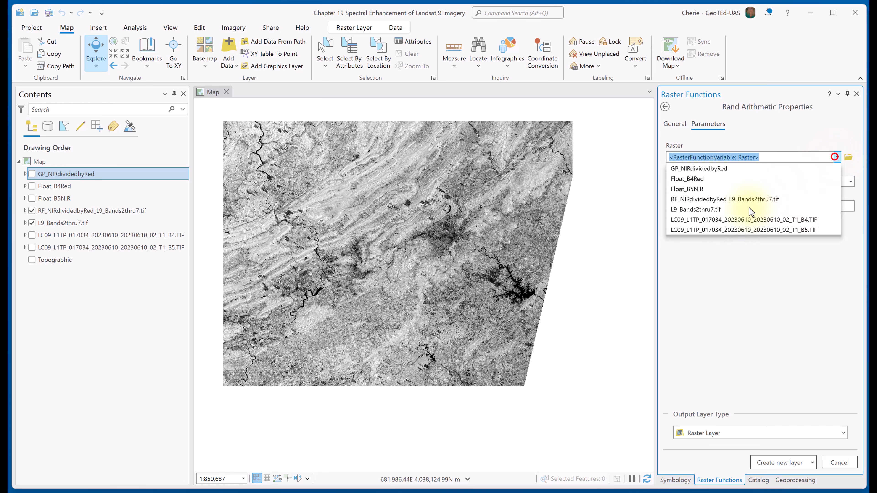
pyautogui.click(725, 211)
pyautogui.click(709, 206)
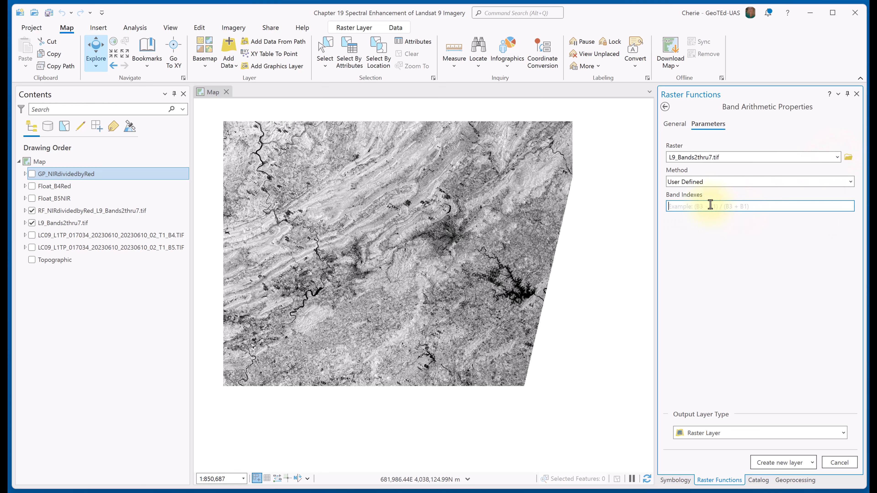
pyautogui.write('(B4/B3)')
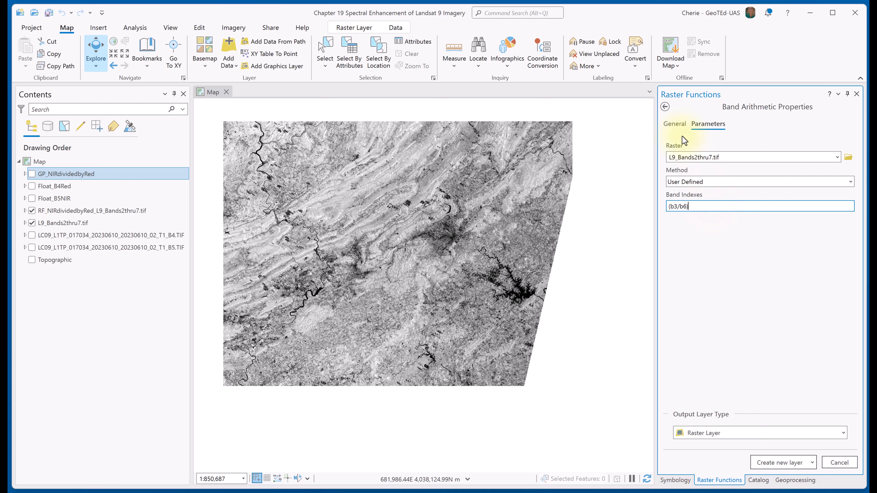
# Name the Band Arithmetic function RF_RedDividedbySWIR and create the new raster layer.
pyautogui.click(673, 124)
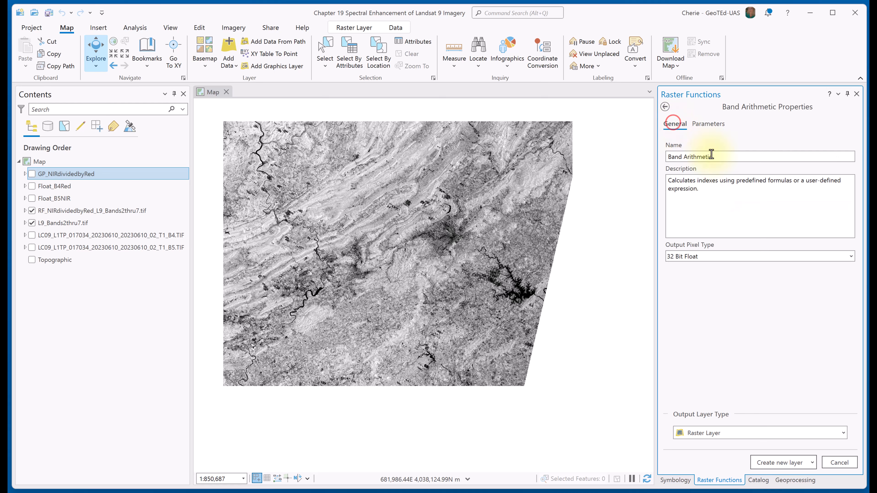
pyautogui.moveTo(717, 157); pyautogui.dragTo(660, 152)
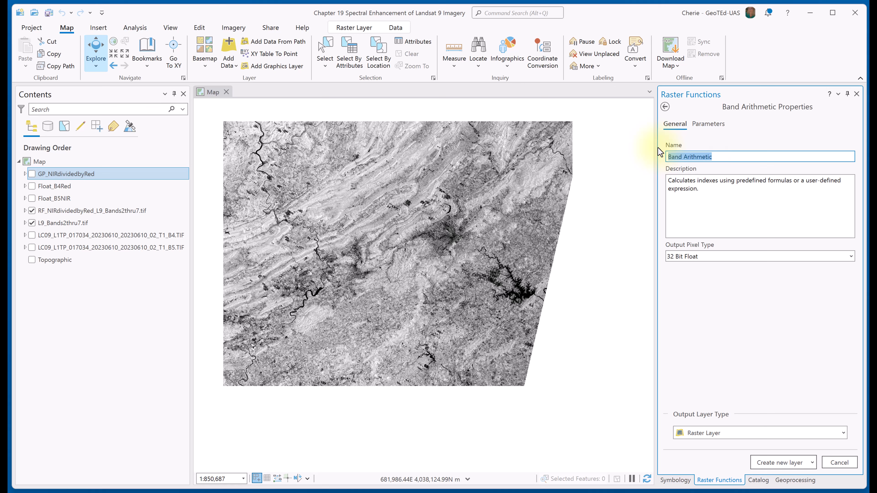
pyautogui.write('RF_Red')
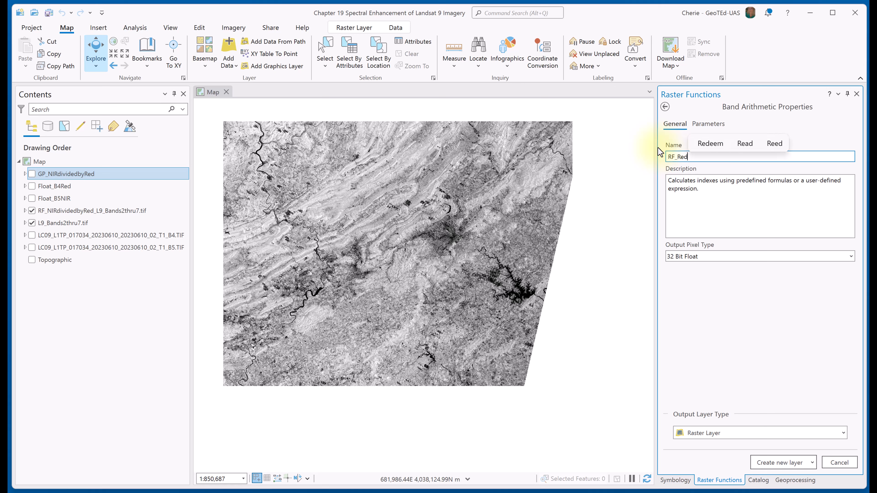
pyautogui.write('Dividedb')
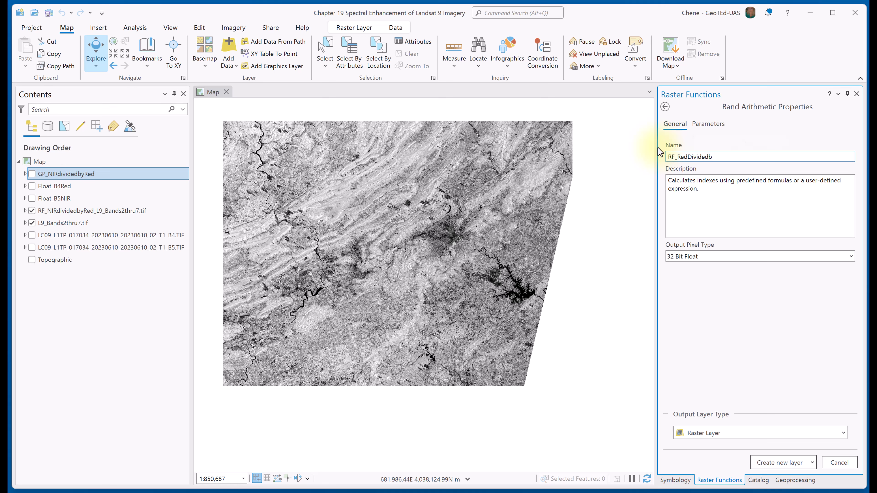
pyautogui.write('ySWIR')
pyautogui.click(786, 459)
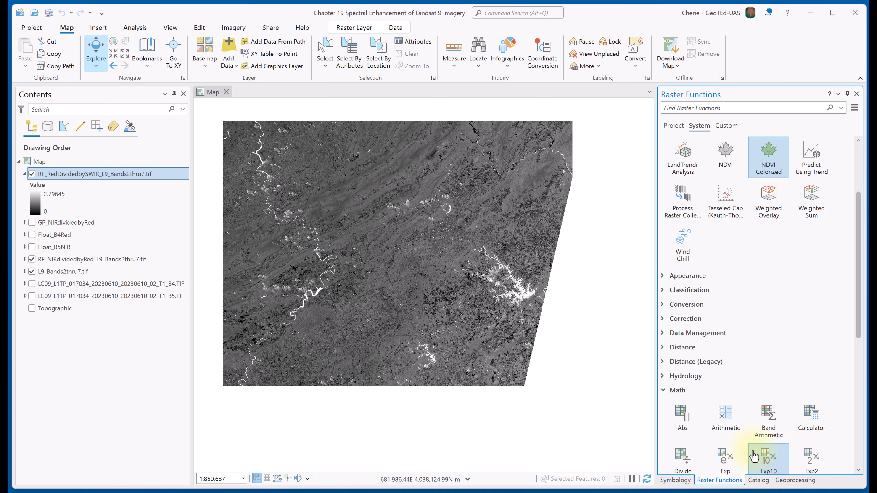
# Examine the Red/SWIR ratio image around the branching lake and the river channel beyond it.
pyautogui.scroll(2, 510, 336)
pyautogui.scroll(6, 510, 335)
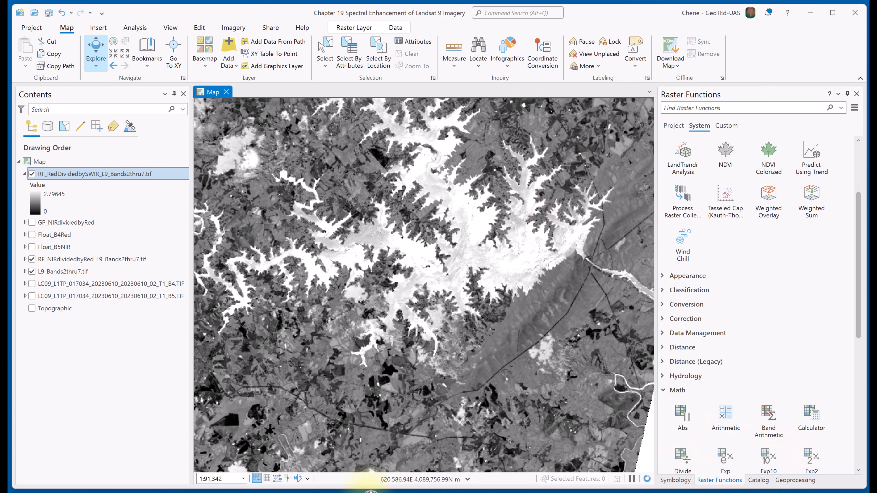
pyautogui.moveTo(371, 492); pyautogui.dragTo(344, 492)
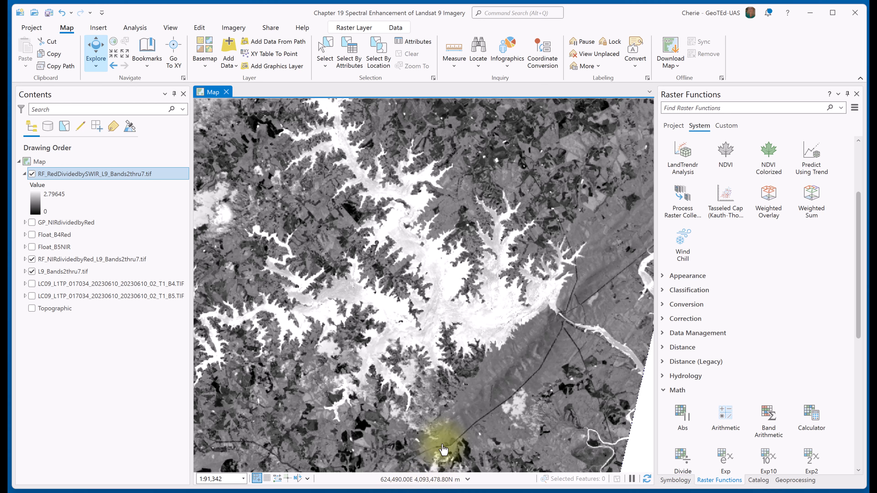
pyautogui.scroll(2, 473, 397)
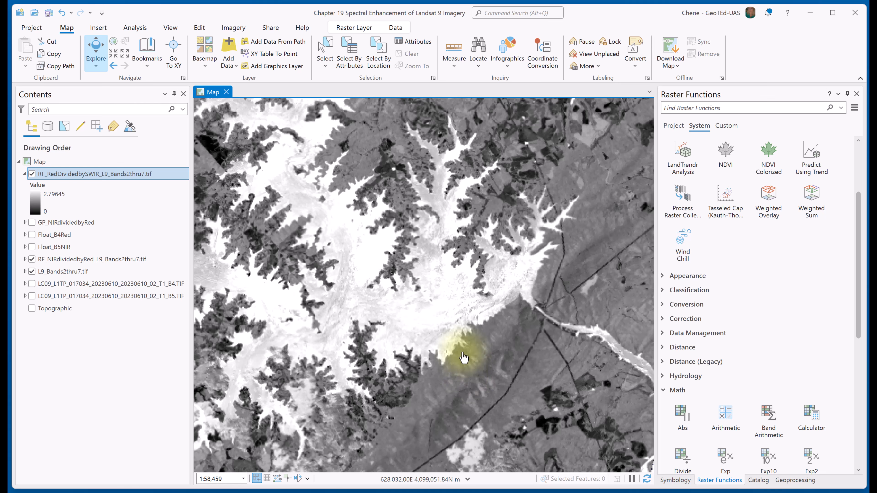
pyautogui.scroll(2, 463, 353)
pyautogui.scroll(-3, 462, 353)
pyautogui.scroll(-4, 463, 358)
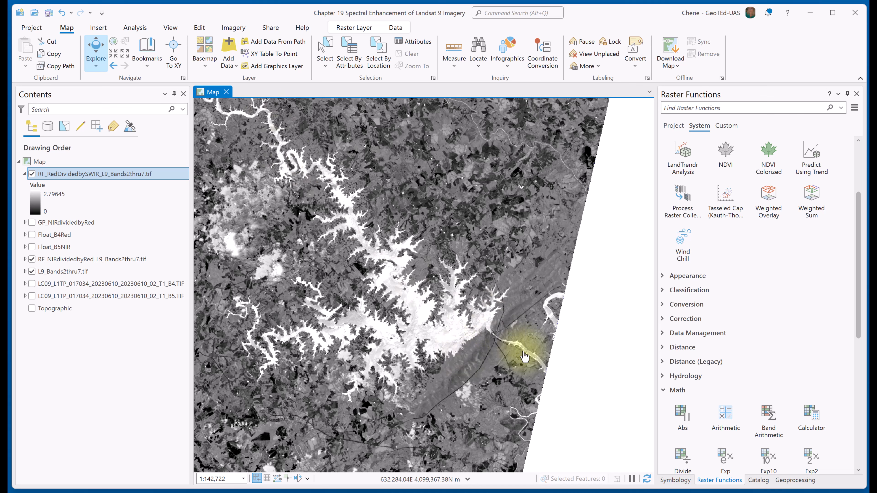
pyautogui.moveTo(540, 374); pyautogui.dragTo(510, 372)
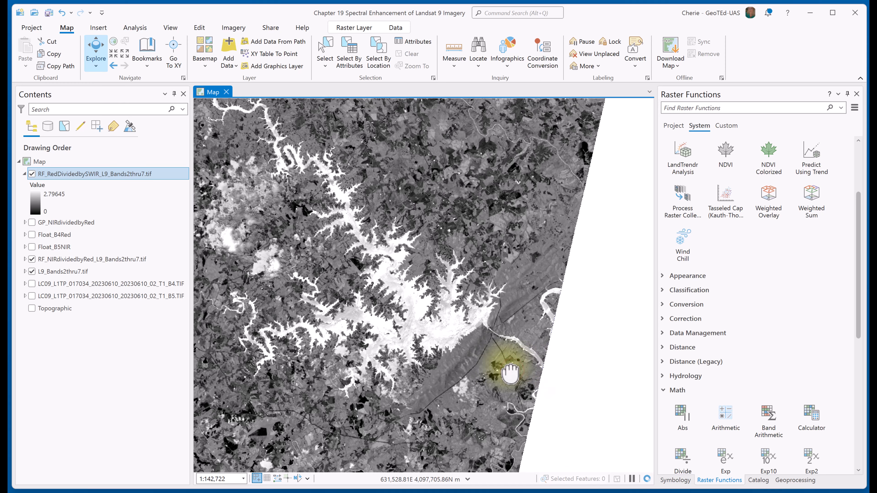
pyautogui.scroll(5, 471, 350)
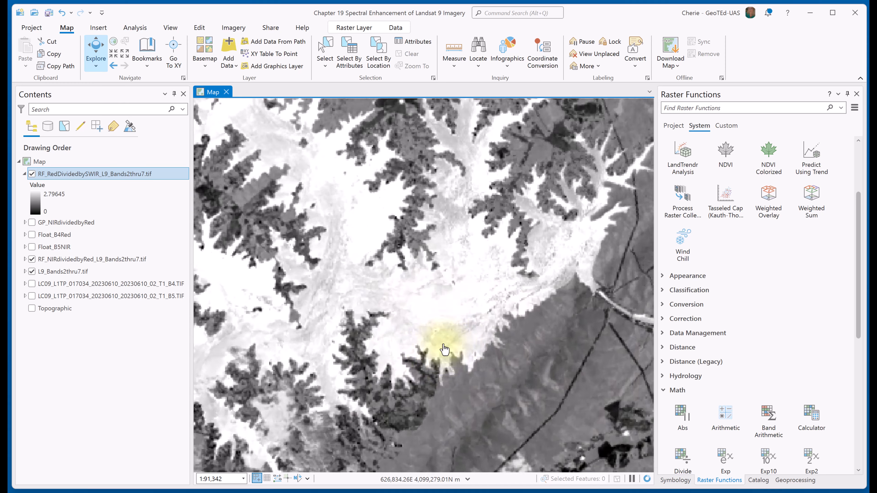
pyautogui.scroll(-3, 476, 343)
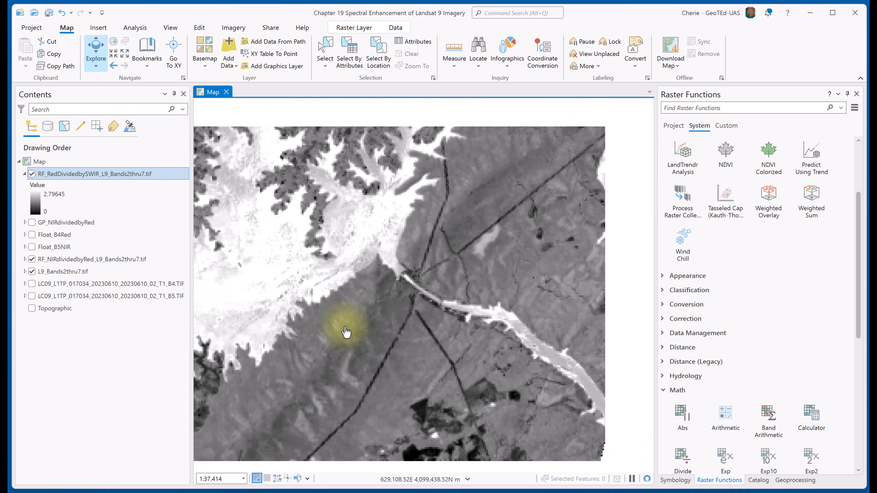
# Activate the Swipe tool for the RF_RedDividedbySWIR layer and hide the RF_NIRdividedbyRed layer.
pyautogui.click(354, 27)
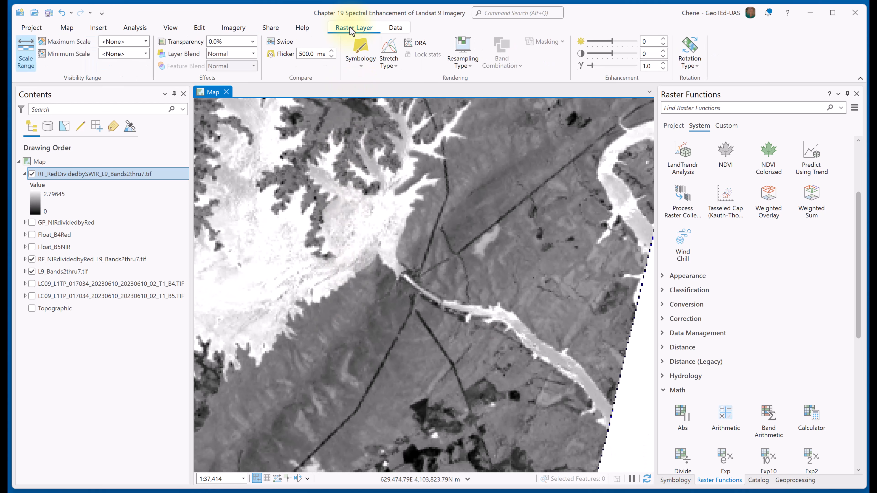
pyautogui.click(284, 38)
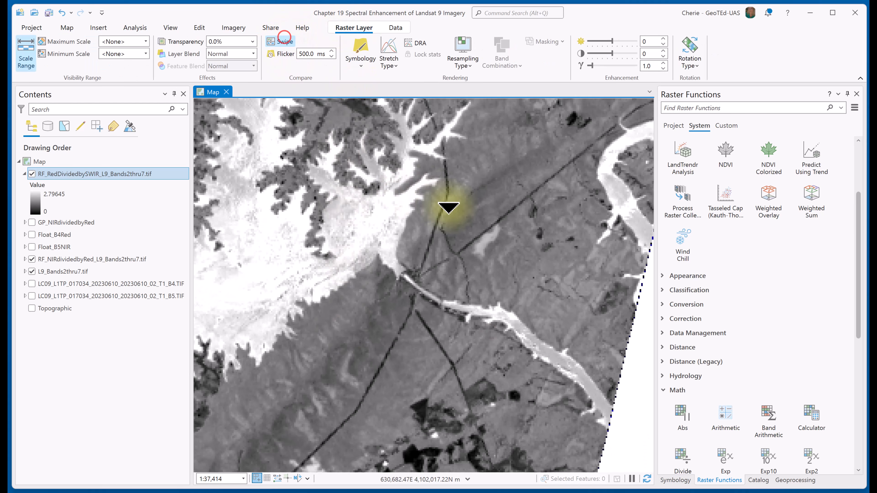
pyautogui.click(33, 260)
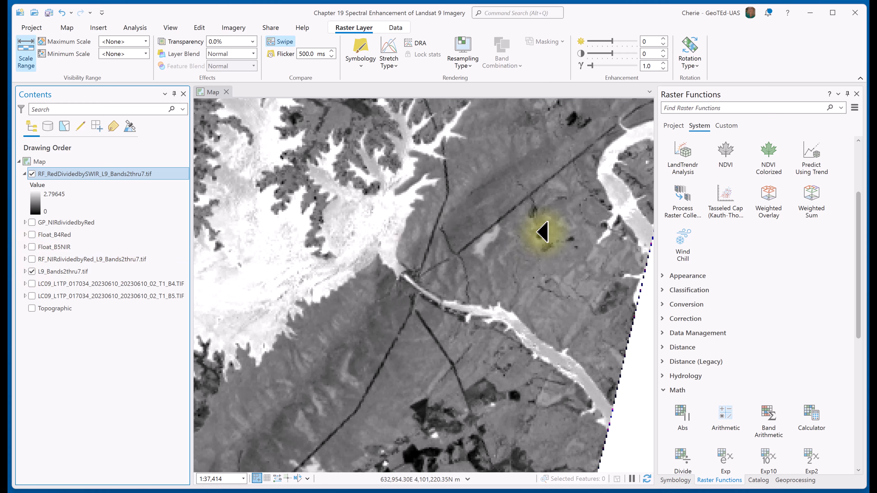
# Swipe the Red/SWIR ratio back and forth over L9_Bands2thru7.tif to compare the lake, river and surrounding land.
pyautogui.moveTo(541, 230); pyautogui.dragTo(335, 261)
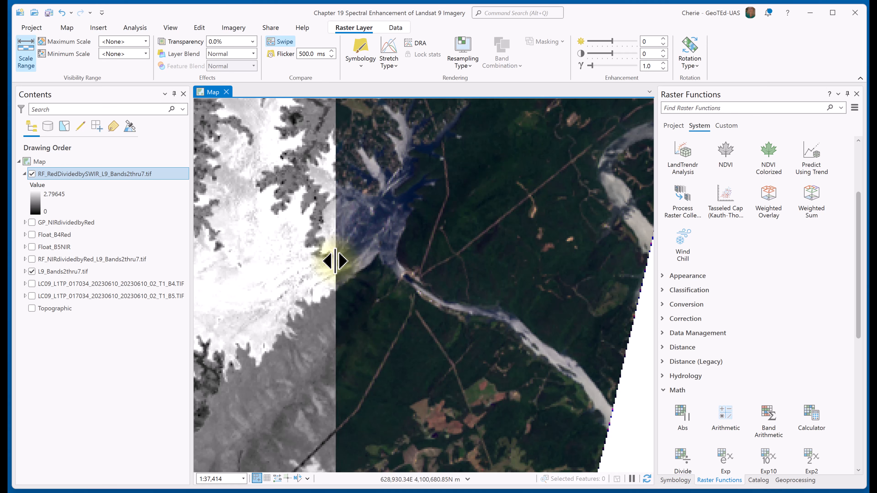
pyautogui.moveTo(336, 262)
pyautogui.mouseDown()
pyautogui.moveTo(369, 266)
pyautogui.moveTo(335, 270)
pyautogui.mouseUp()
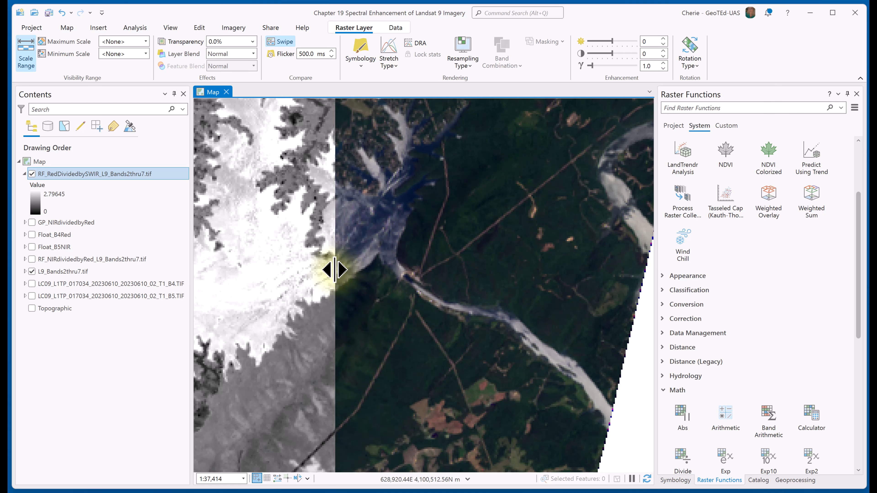
pyautogui.moveTo(334, 270); pyautogui.dragTo(421, 271)
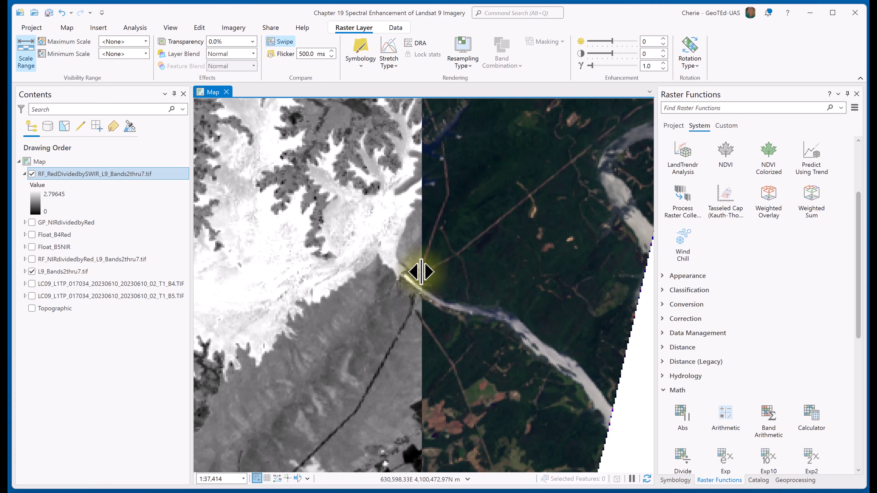
pyautogui.moveTo(421, 272); pyautogui.dragTo(459, 290)
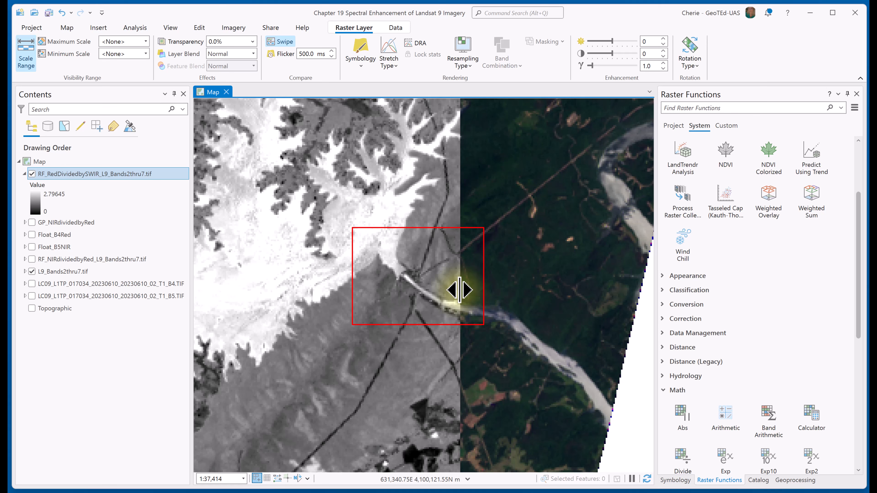
pyautogui.moveTo(459, 289); pyautogui.dragTo(376, 305)
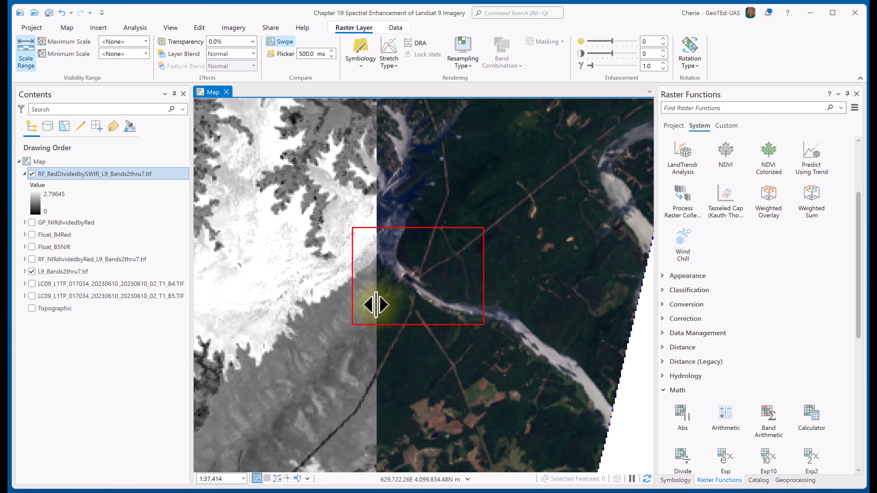
pyautogui.moveTo(376, 305); pyautogui.dragTo(446, 307)
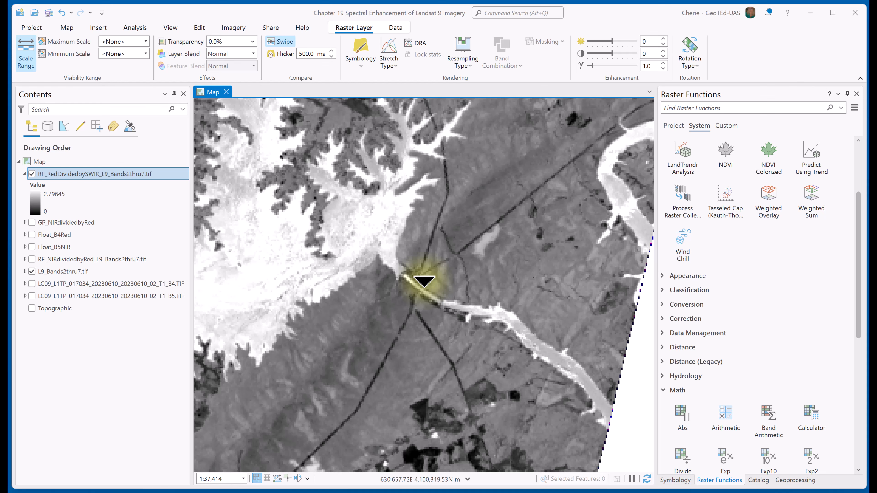
# Open the Square Root raster function and set GP_NIRdividedbyRed as its input raster.
pyautogui.click(233, 30)
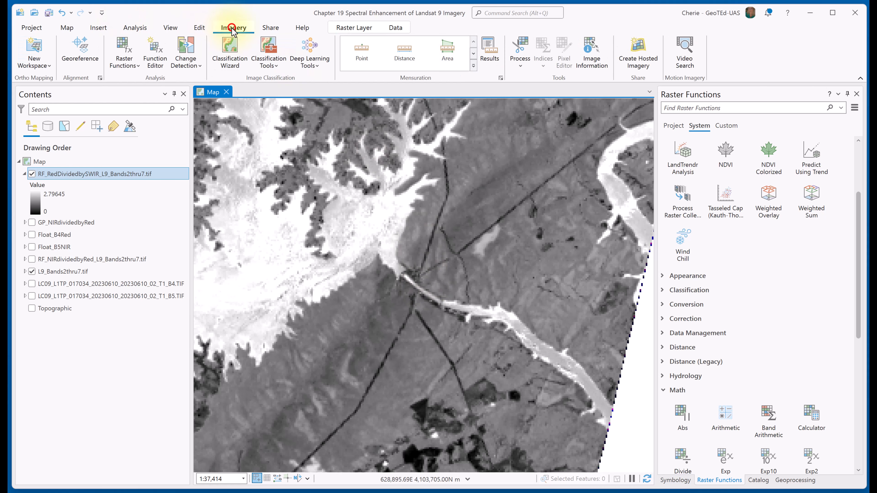
pyautogui.click(124, 49)
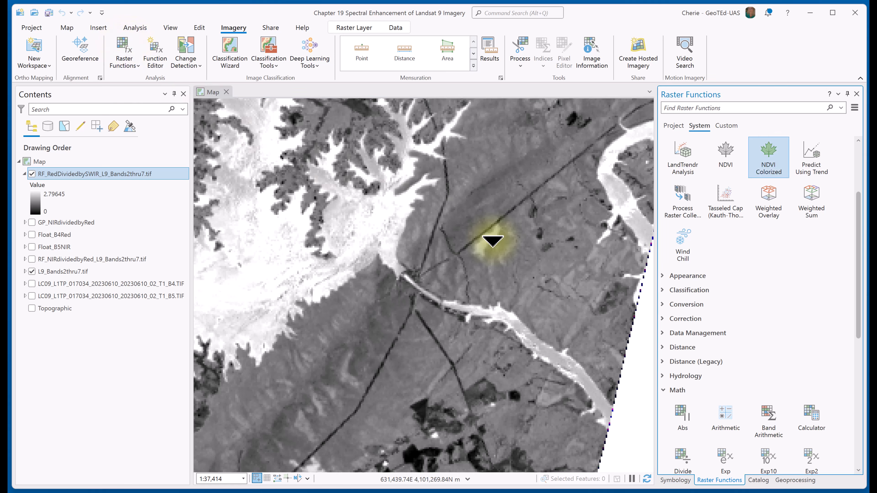
pyautogui.scroll(-2, 784, 271)
pyautogui.scroll(-3, 784, 268)
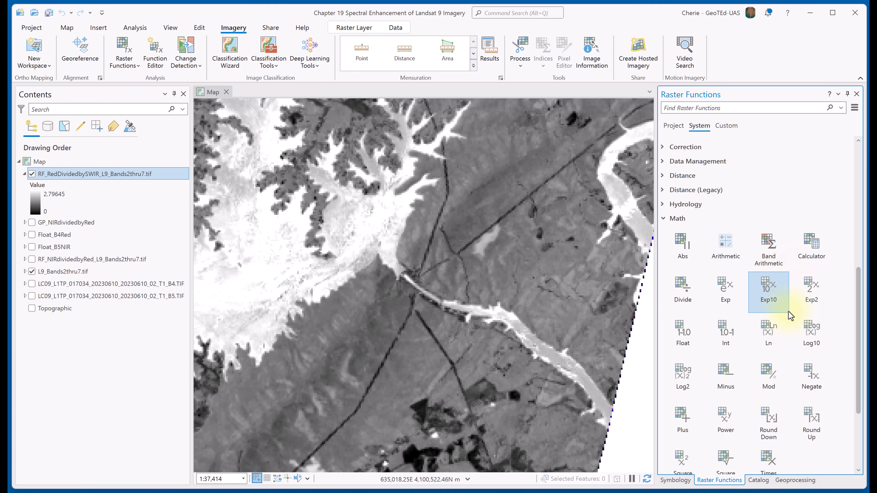
pyautogui.scroll(-2, 725, 408)
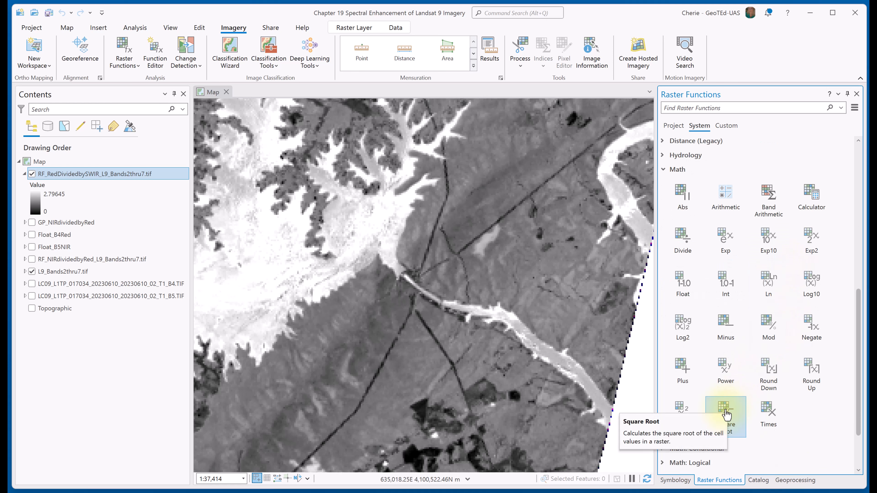
pyautogui.click(726, 413)
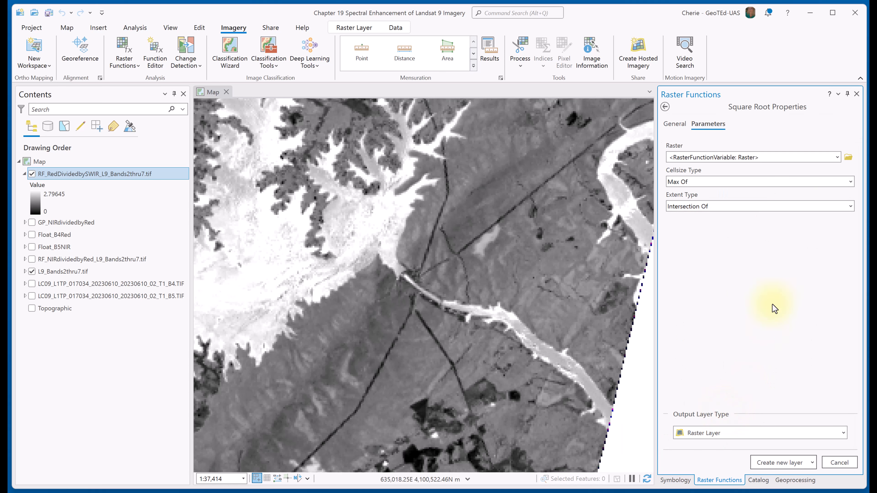
pyautogui.click(837, 157)
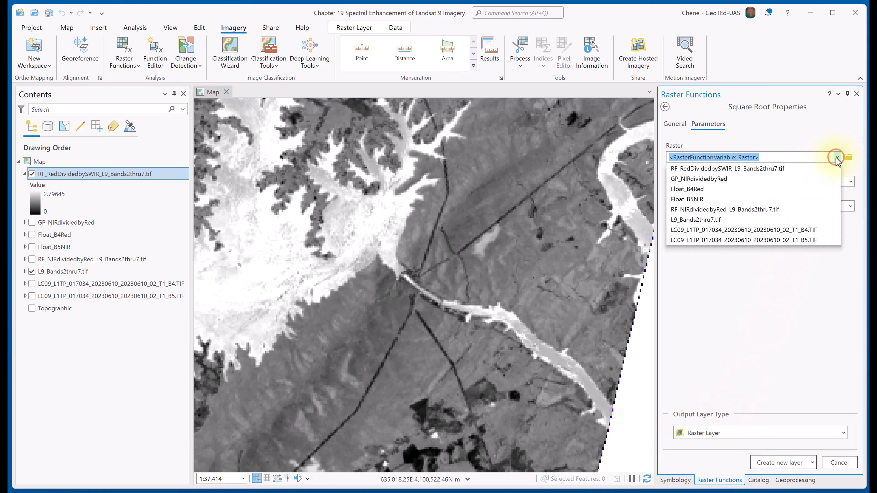
pyautogui.click(782, 179)
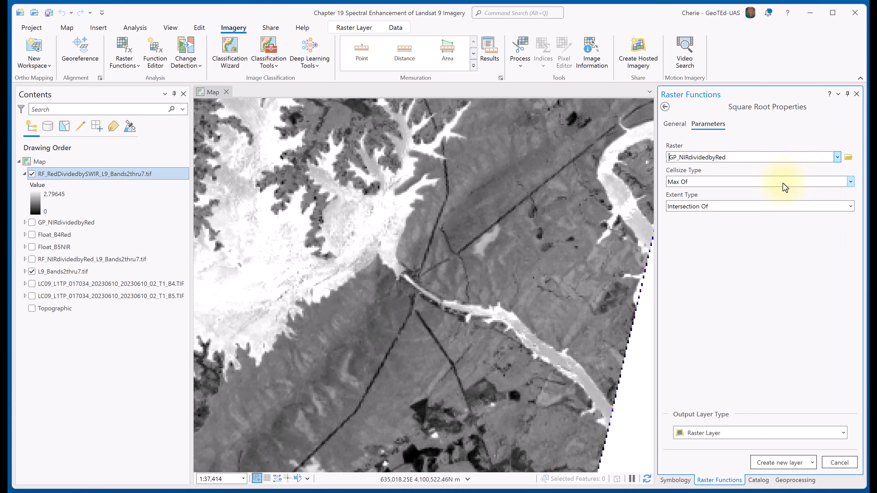
# Name the Square Root function SquareRoot_GP_NIRdividedbyRed and create the new raster layer.
pyautogui.click(672, 125)
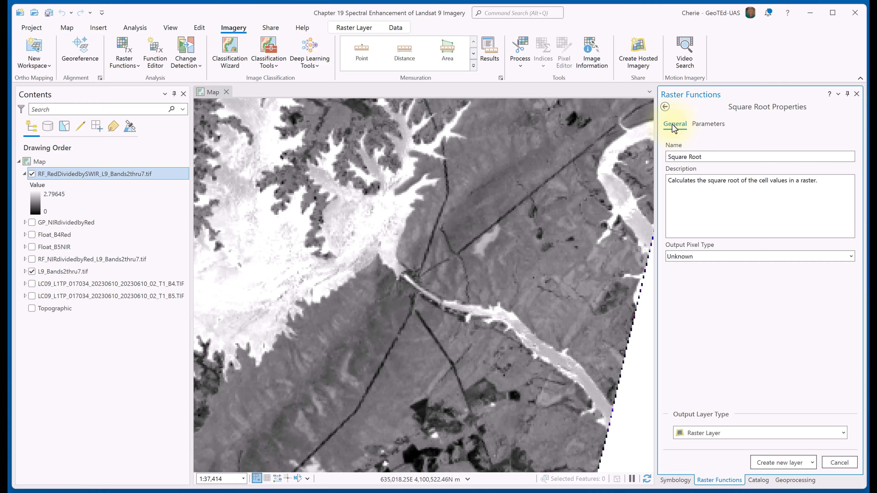
pyautogui.click(713, 156)
pyautogui.hotkey('ctrl', 'a')
pyautogui.write('SquareRoot_GP_NIRdividedbyRed')
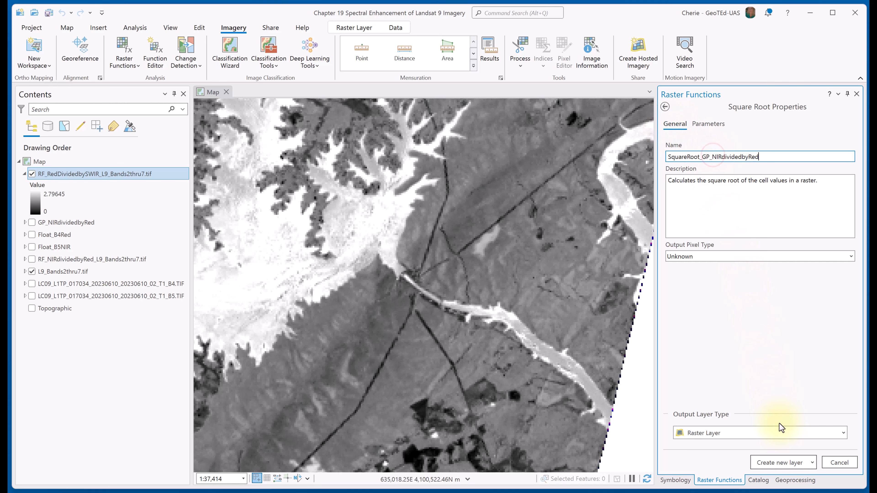
pyautogui.click(779, 463)
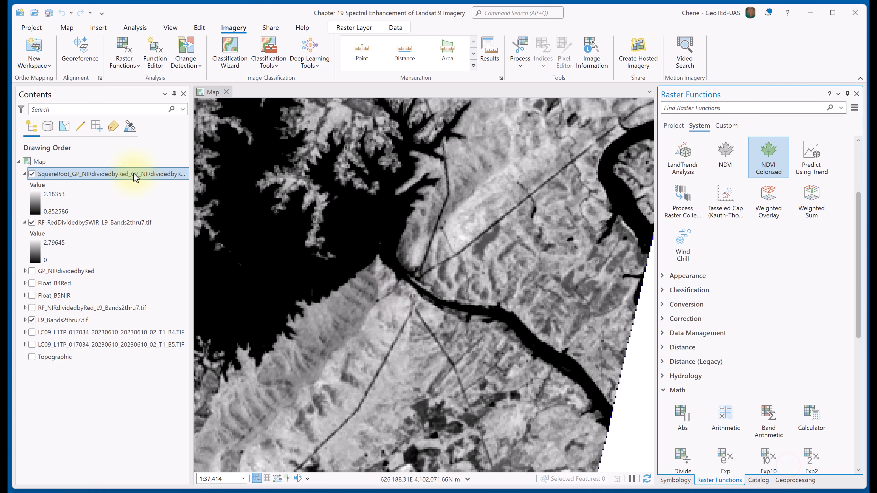
# Zoom to the full extent of the square root layer and save the project.
pyautogui.rightClick(134, 174)
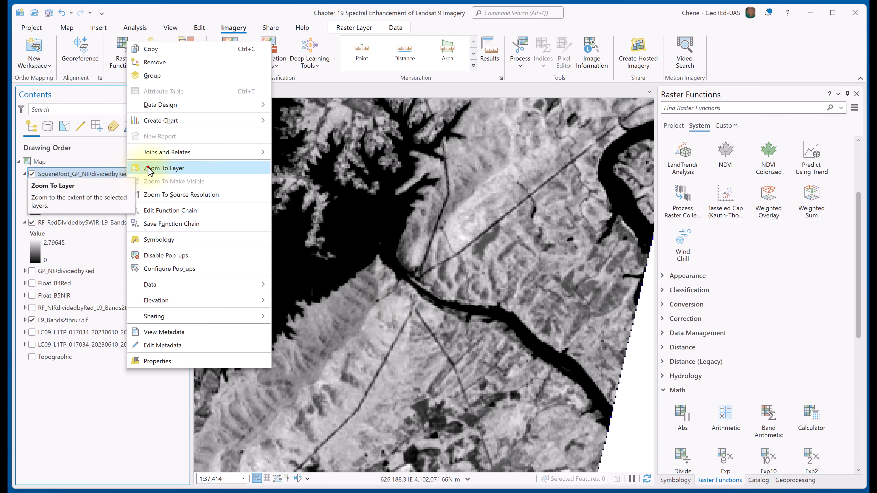
pyautogui.click(148, 168)
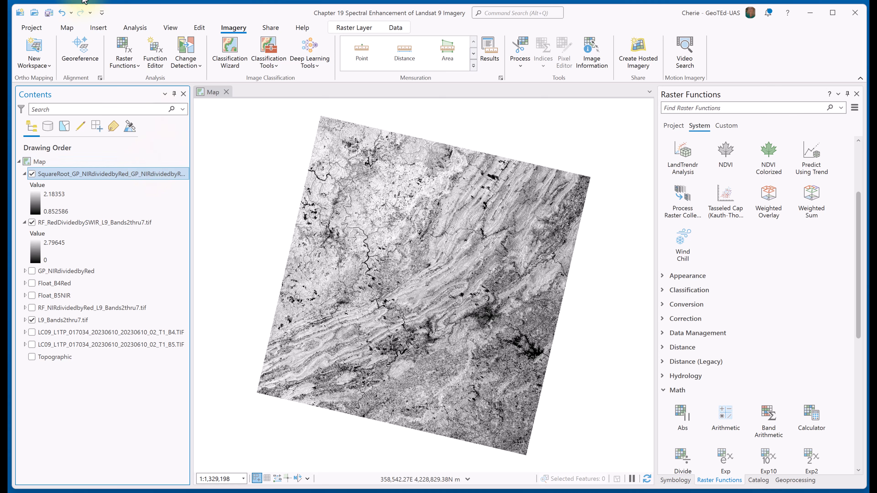
pyautogui.click(49, 12)
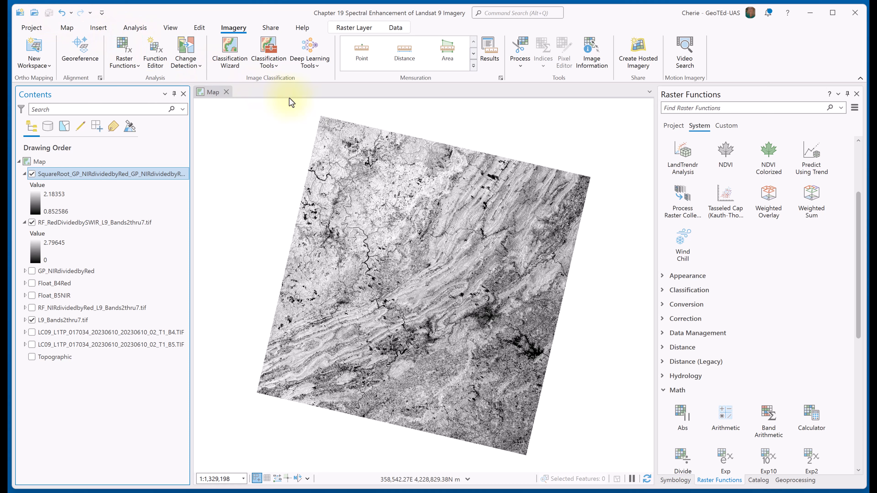
# Examine the square root image closely around the curved reservoir and the ridges and roads beside it.
pyautogui.scroll(2, 511, 267)
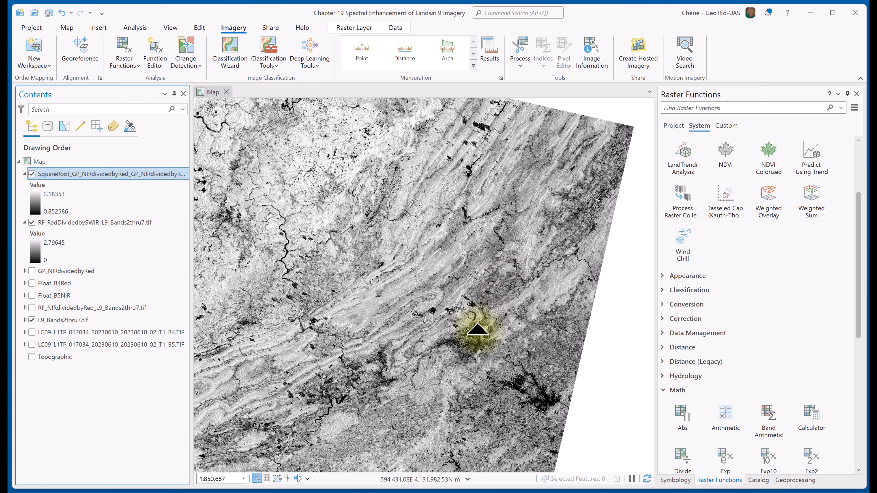
pyautogui.scroll(2, 496, 315)
pyautogui.scroll(6, 496, 314)
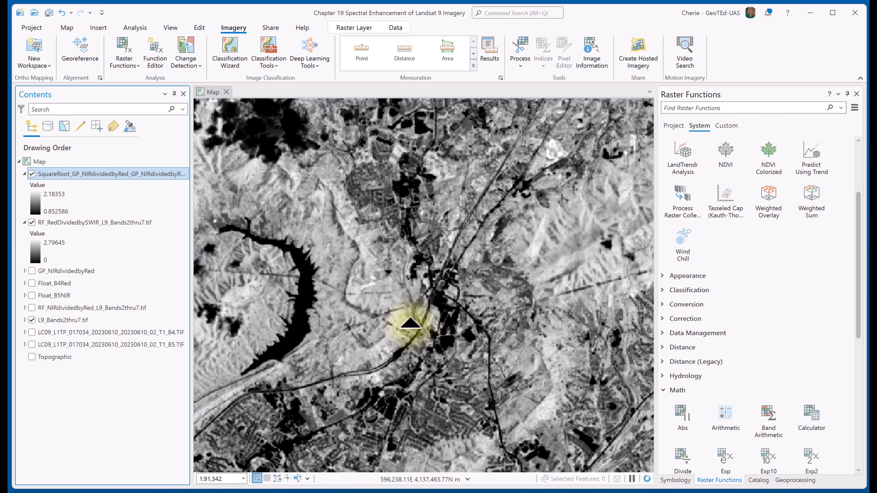
pyautogui.moveTo(367, 310); pyautogui.dragTo(475, 294)
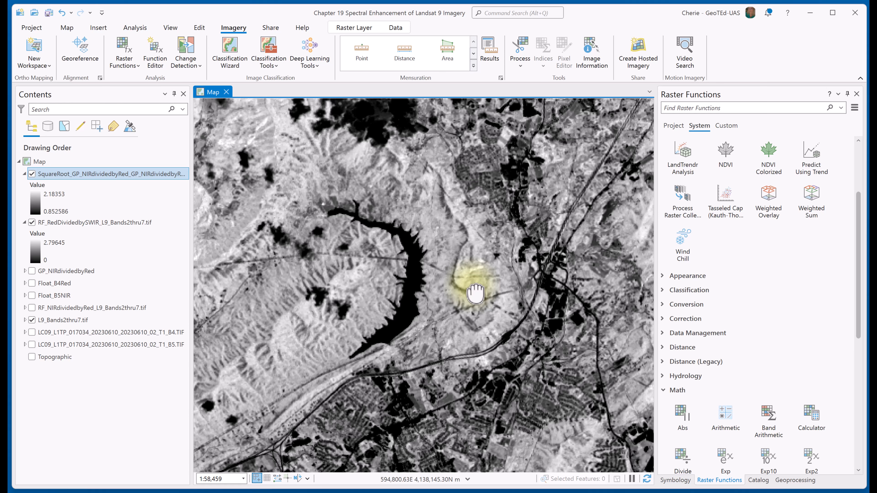
pyautogui.moveTo(476, 294); pyautogui.dragTo(483, 276)
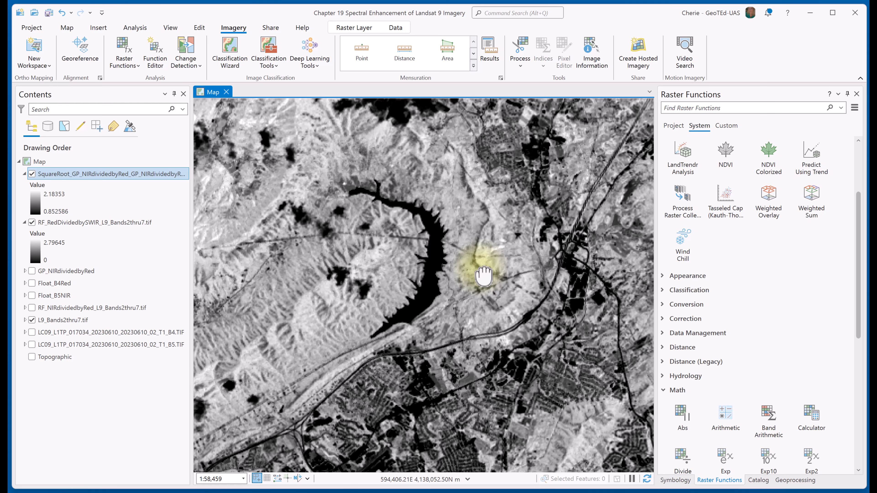
pyautogui.scroll(2, 484, 275)
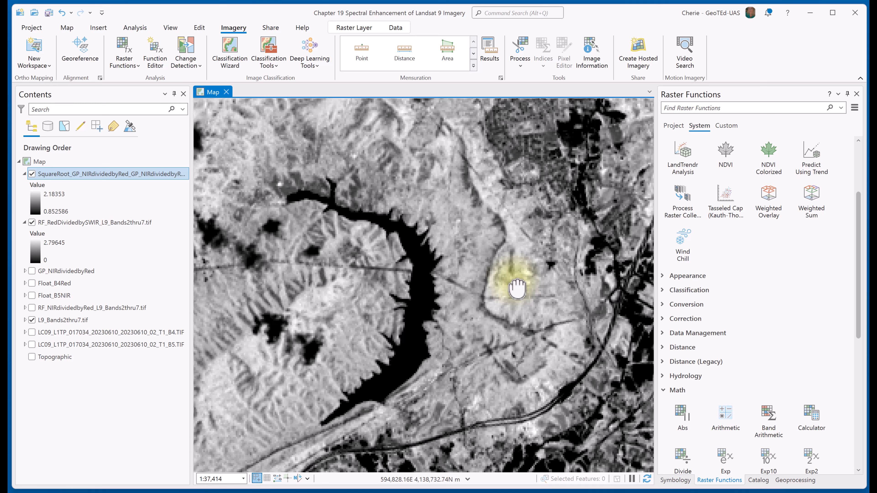
# Hide RF_RedDividedbySWIR, show GP_NIRdividedbyRed, and swipe the square root layer to compare it with the original NIR/Red ratio.
pyautogui.click(30, 223)
pyautogui.click(31, 235)
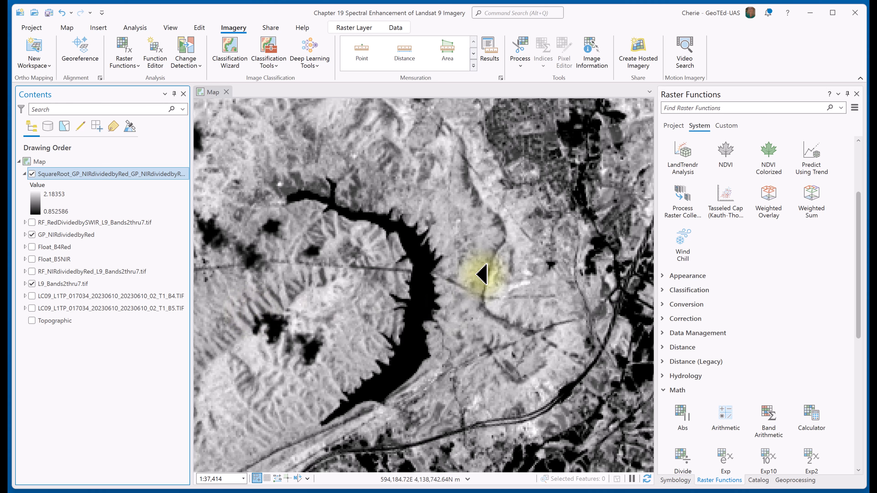
pyautogui.click(488, 191)
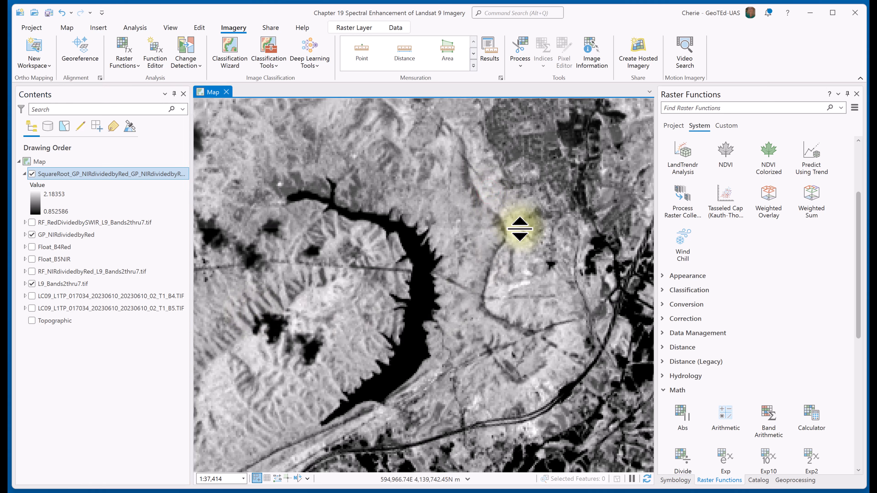
pyautogui.moveTo(522, 238); pyautogui.dragTo(520, 207)
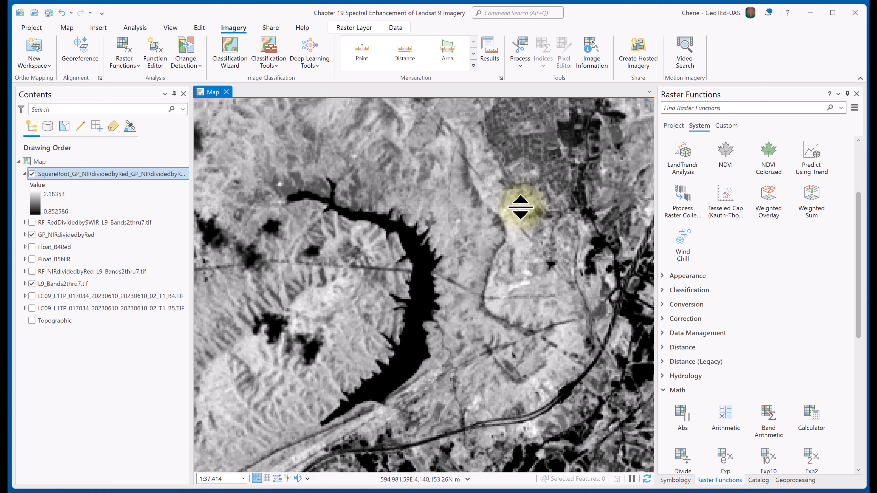
pyautogui.moveTo(520, 207); pyautogui.dragTo(549, 235)
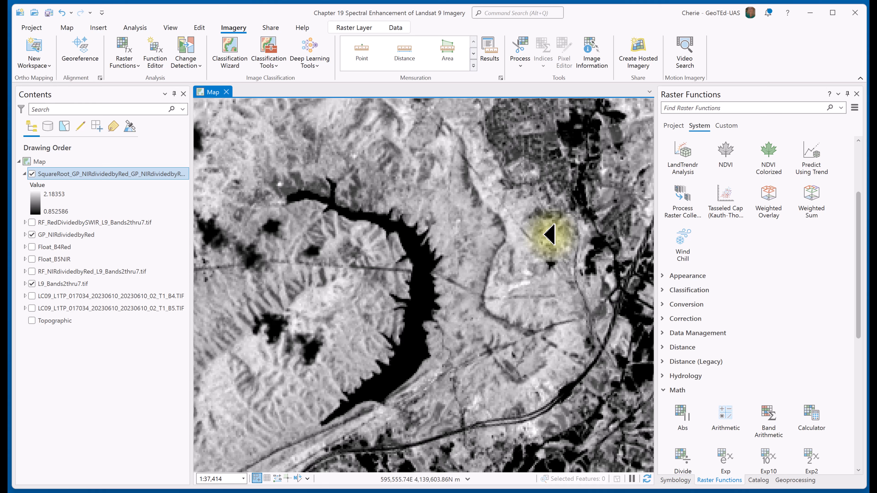
# Search the geoprocessing tools for the raster calculator and open the Raster Calculator tool.
pyautogui.click(796, 481)
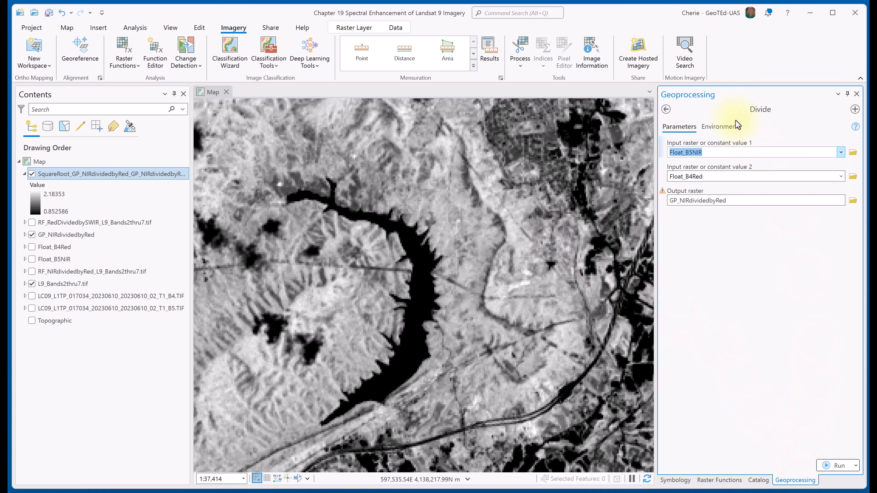
pyautogui.click(665, 109)
pyautogui.click(714, 109)
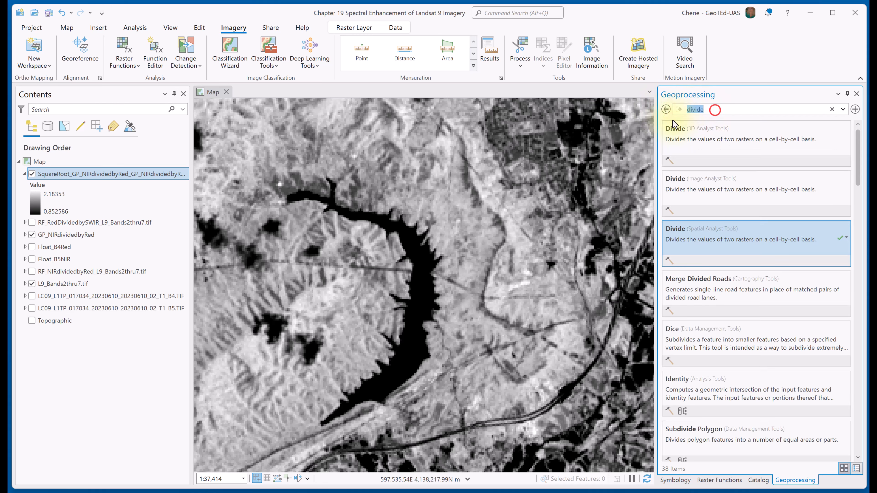
pyautogui.write('raster calculat')
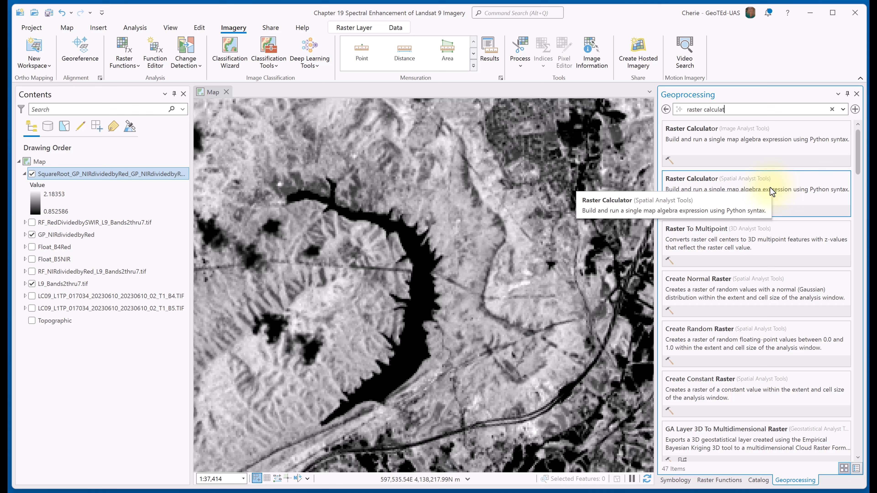
pyautogui.click(772, 191)
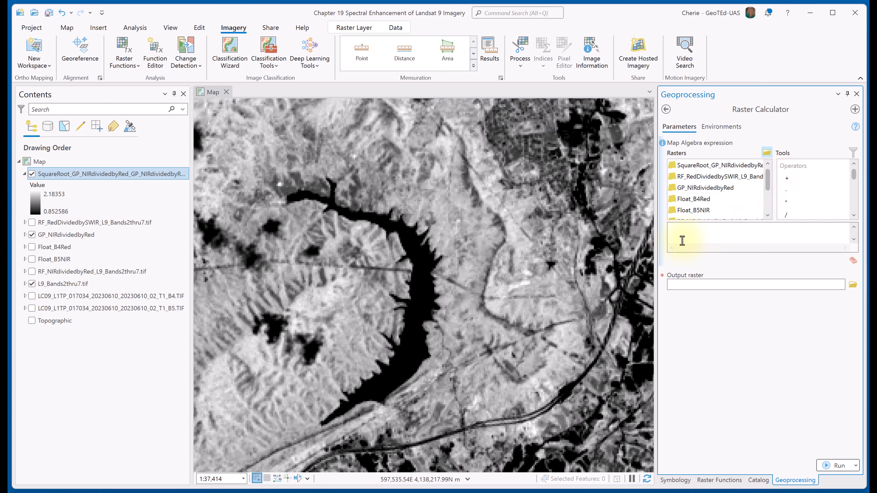
# Build the map algebra expression ("Float_B5NIR" / "Float_B4Red") in Raster Calculator.
pyautogui.click(679, 232)
pyautogui.write('(')
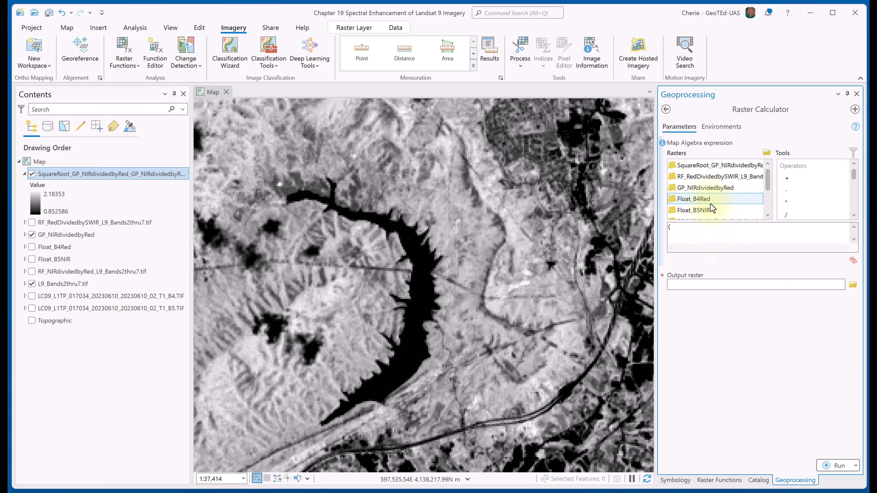
pyautogui.doubleClick(712, 209)
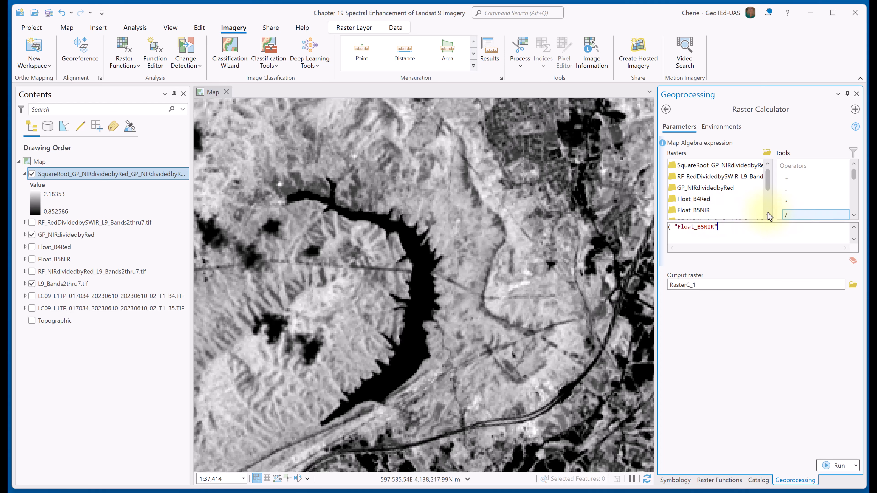
pyautogui.click(786, 214)
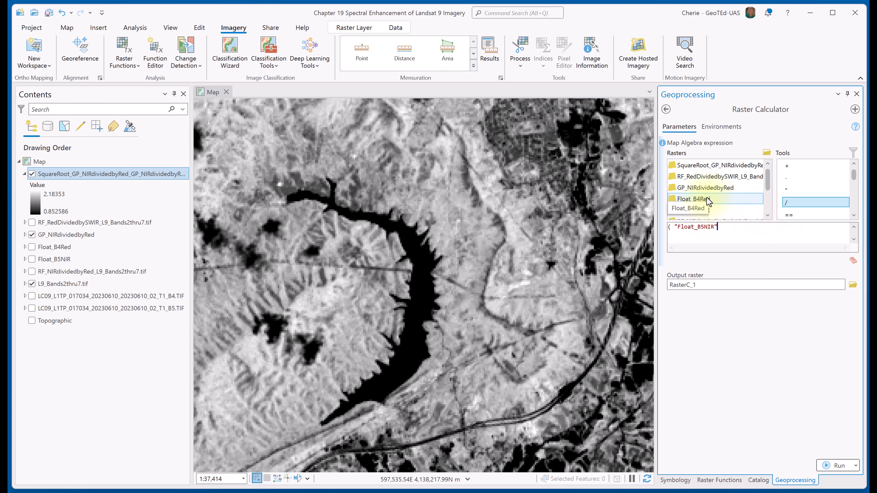
pyautogui.doubleClick(707, 199)
pyautogui.click(717, 227)
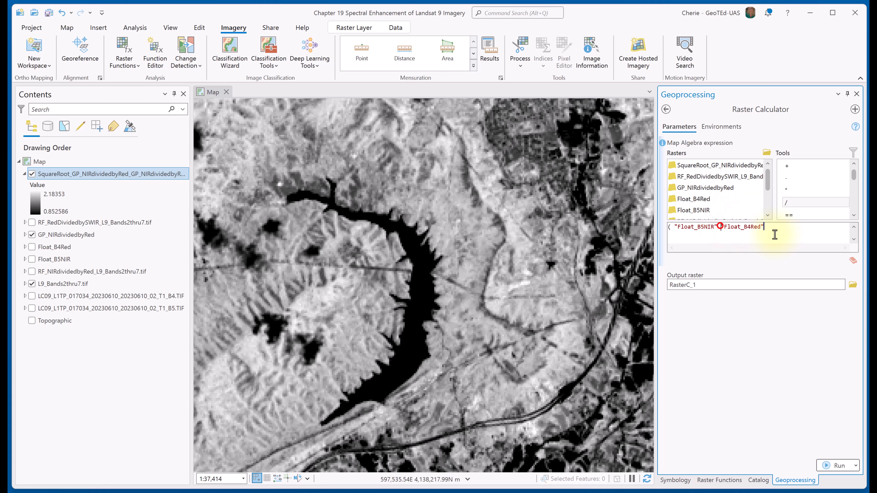
pyautogui.click(789, 202)
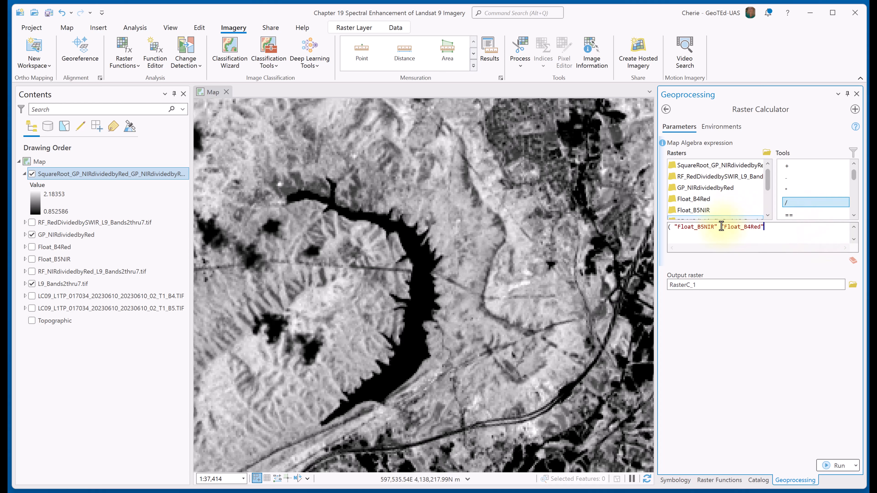
pyautogui.click(718, 226)
pyautogui.doubleClick(791, 201)
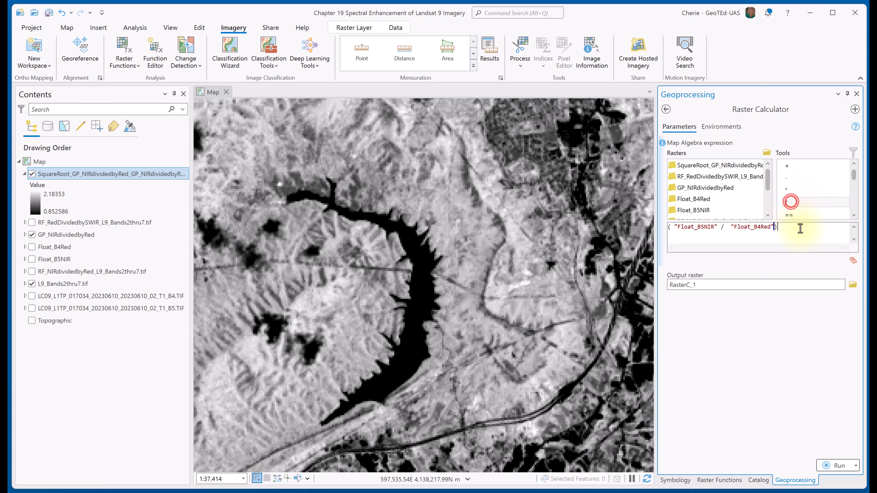
pyautogui.write(')')
# Run the calculation with output raster RC_NIRdvidedbyRFloat, and expand the GP_NIRdividedbyRed legend to compare the value ranges.
pyautogui.click(765, 314)
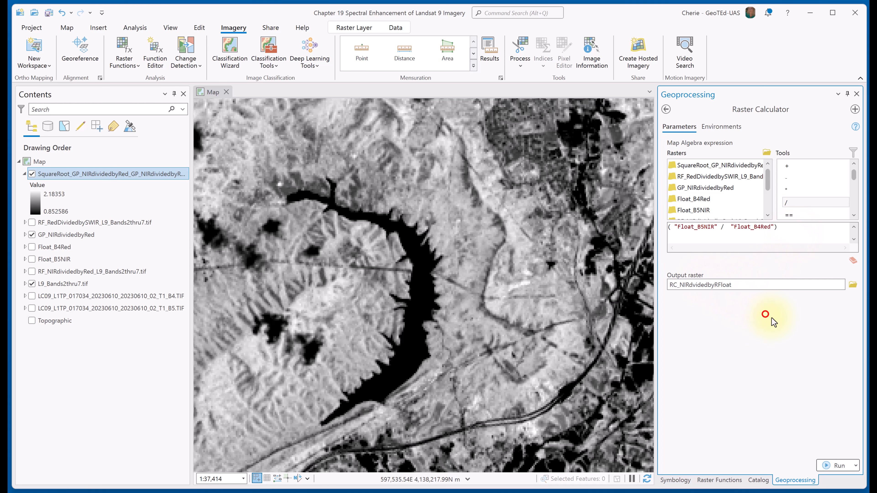
pyautogui.click(830, 464)
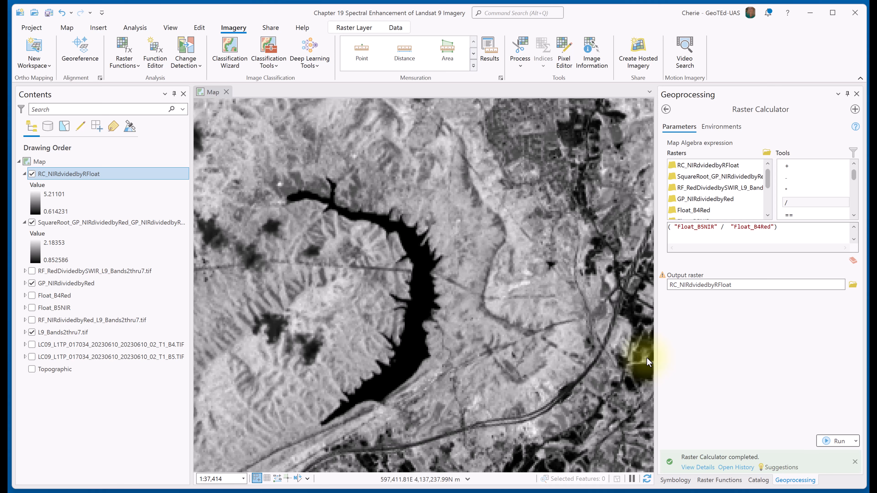
pyautogui.click(25, 283)
pyautogui.click(62, 318)
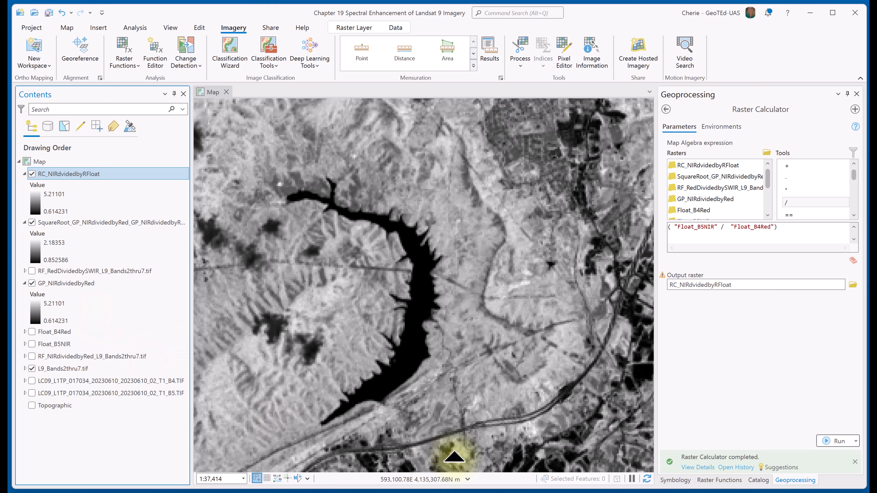
# Reopen the Spatial Analyst Raster Calculator and enter the NDVI numerator, the Landsat B5.TIF raster minus B4.TIF, in parentheses.
pyautogui.click(666, 109)
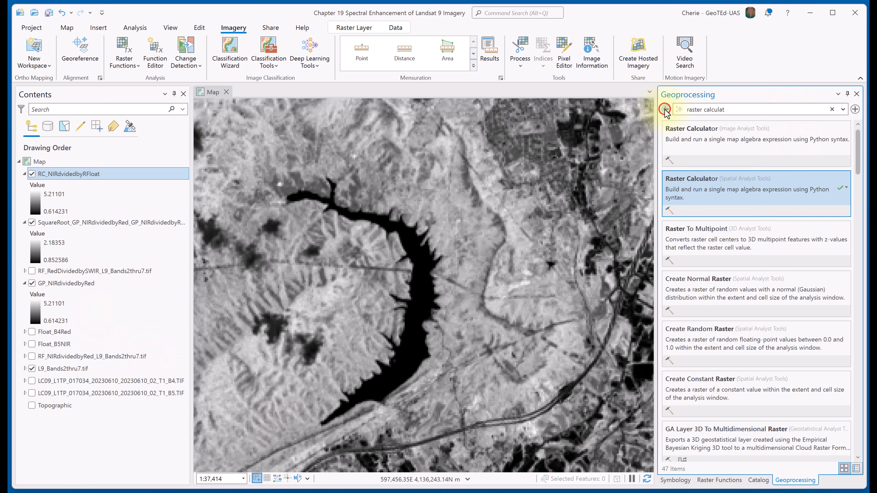
pyautogui.click(736, 200)
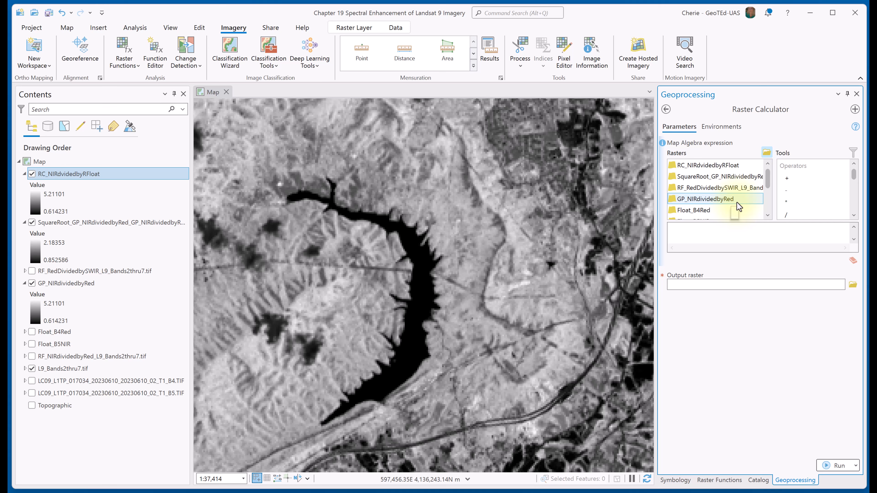
pyautogui.click(693, 235)
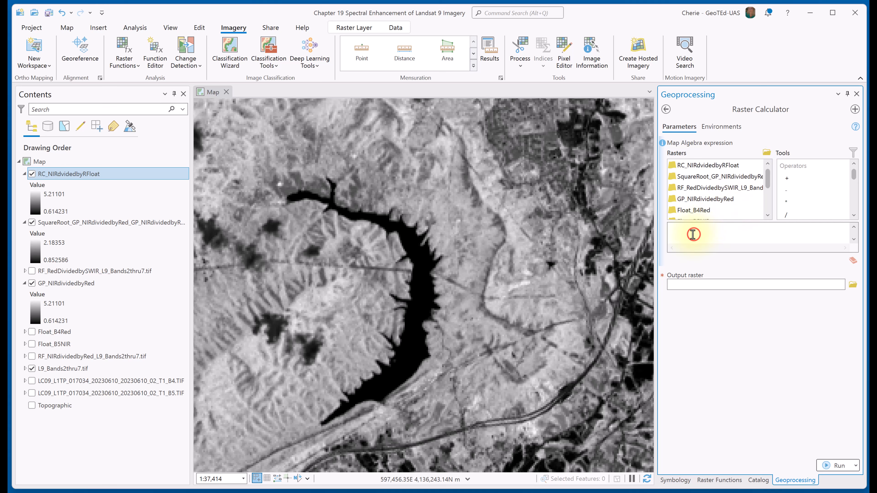
pyautogui.write('(')
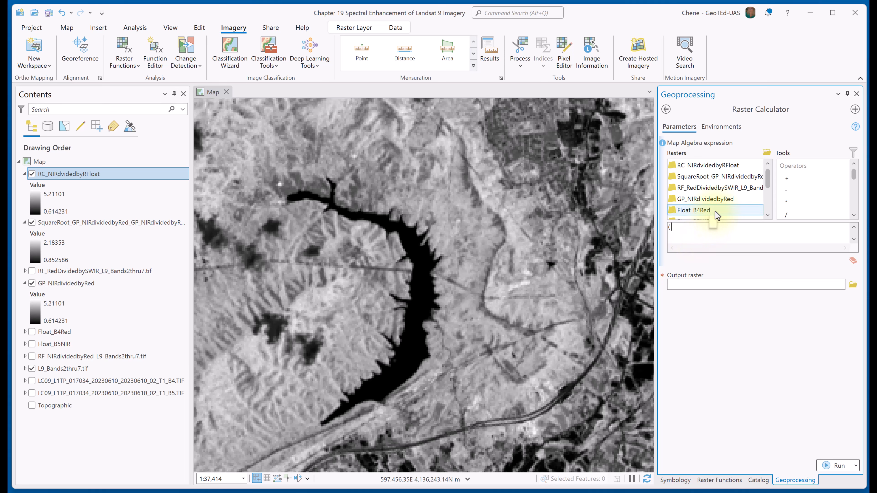
pyautogui.scroll(-2, 714, 210)
pyautogui.doubleClick(749, 210)
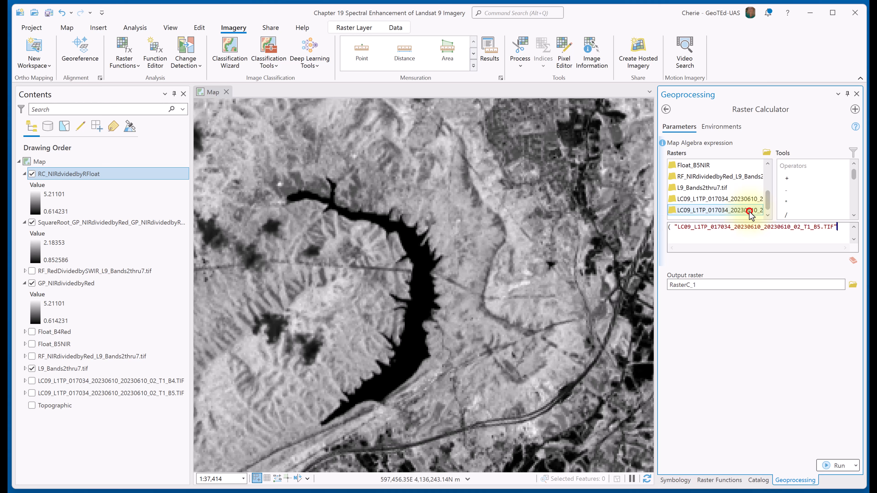
pyautogui.click(787, 191)
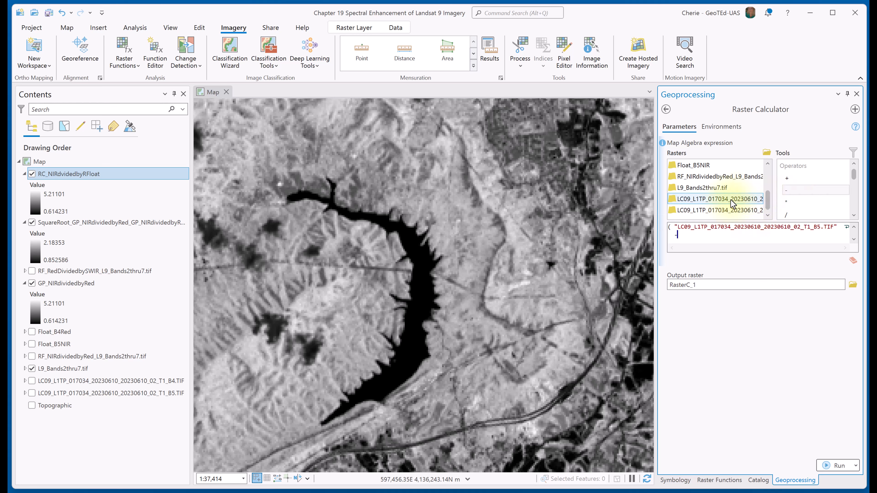
pyautogui.doubleClick(715, 200)
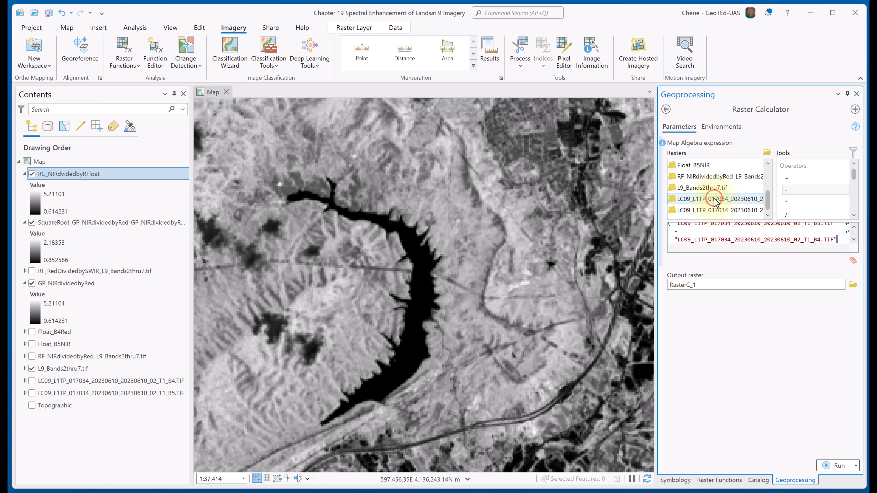
pyautogui.write(')')
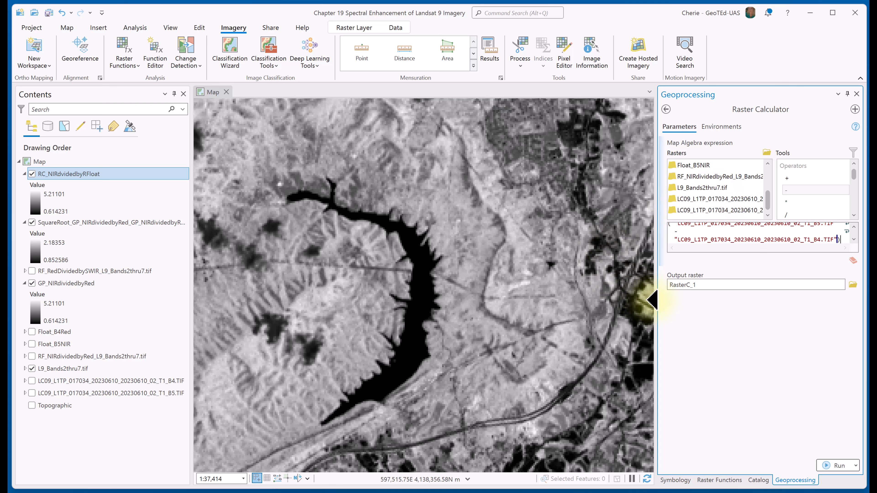
# Widen the geoprocessing pane and divide the expression by the parenthesized sum of the Landsat B5.TIF and B4.TIF rasters.
pyautogui.moveTo(653, 302); pyautogui.dragTo(343, 290)
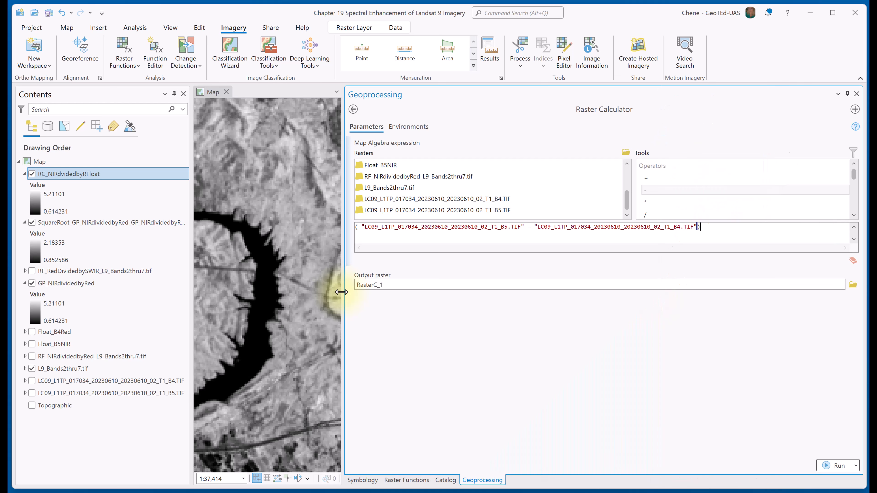
pyautogui.doubleClick(655, 218)
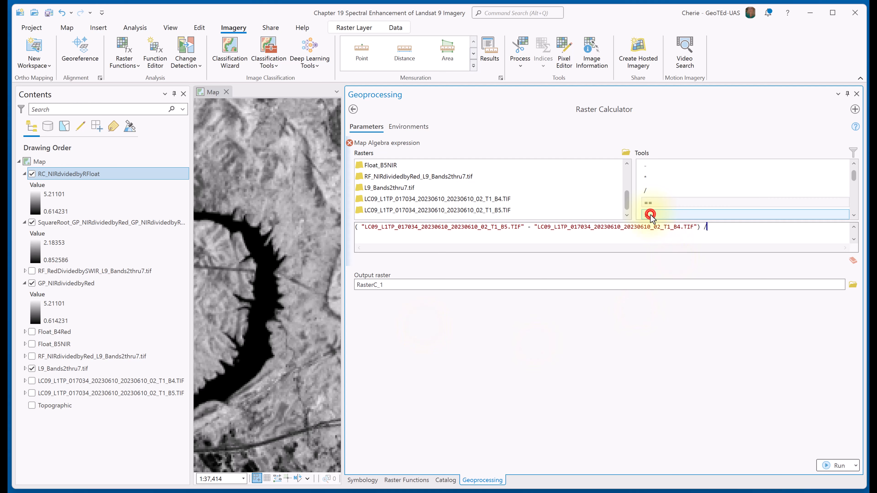
pyautogui.write('(')
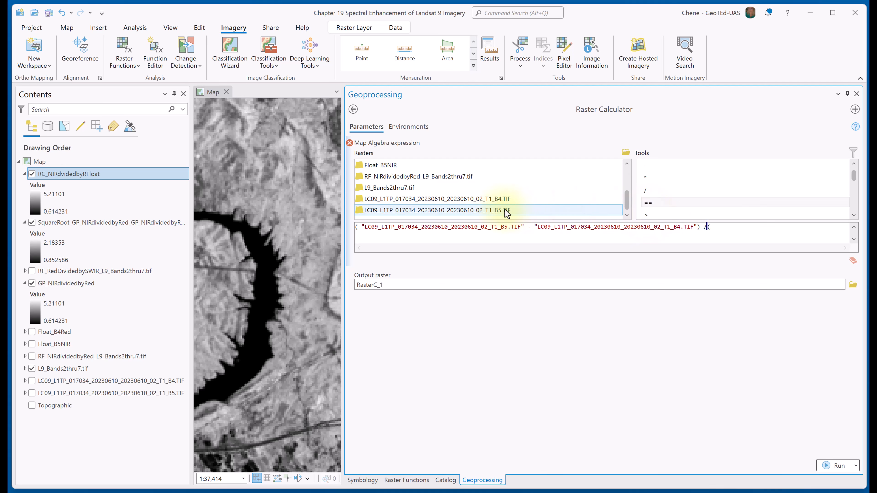
pyautogui.click(491, 209)
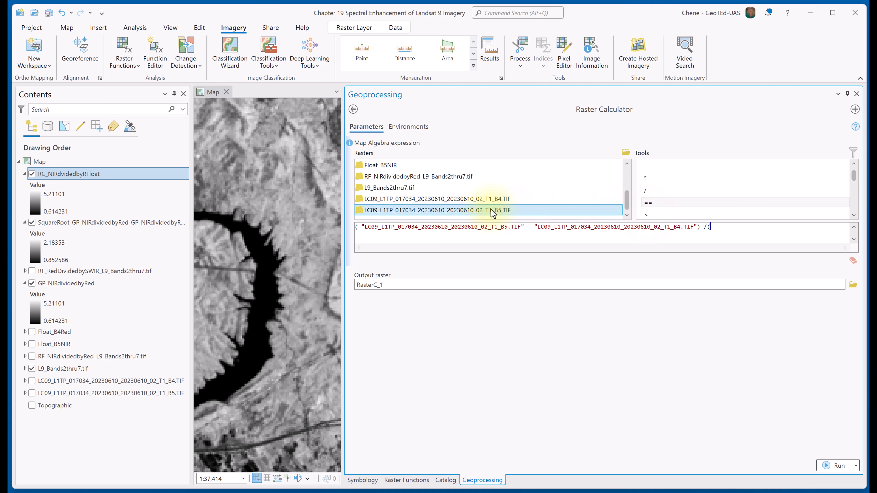
pyautogui.doubleClick(491, 209)
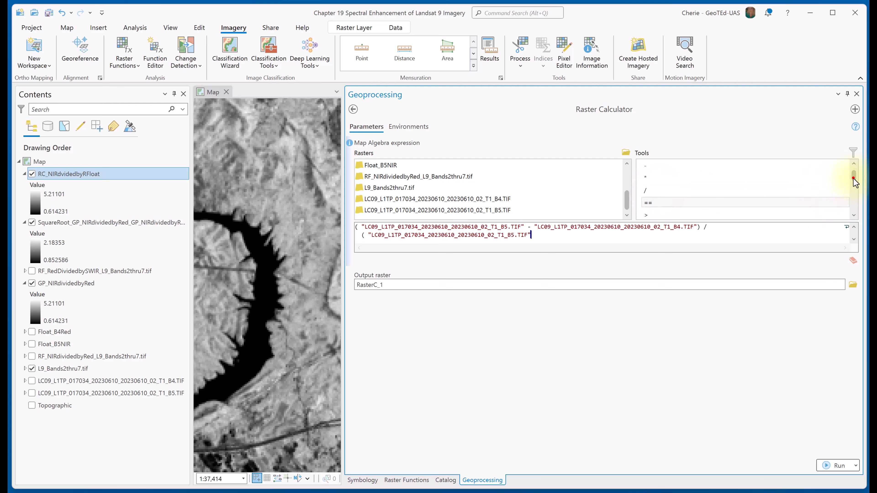
pyautogui.moveTo(853, 178); pyautogui.dragTo(850, 172)
pyautogui.doubleClick(661, 180)
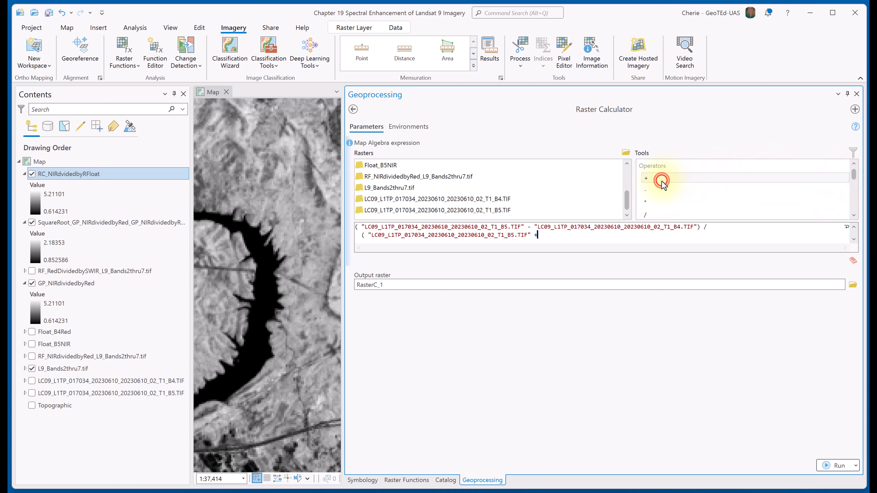
pyautogui.doubleClick(490, 199)
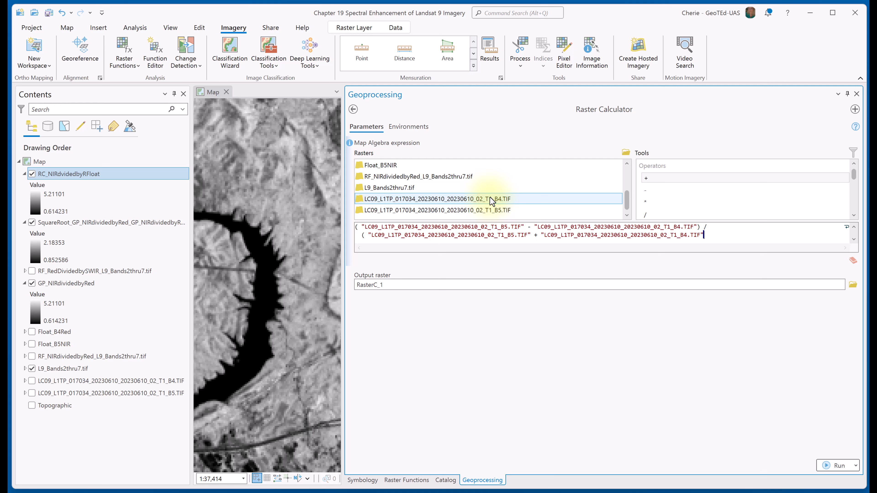
pyautogui.write(')')
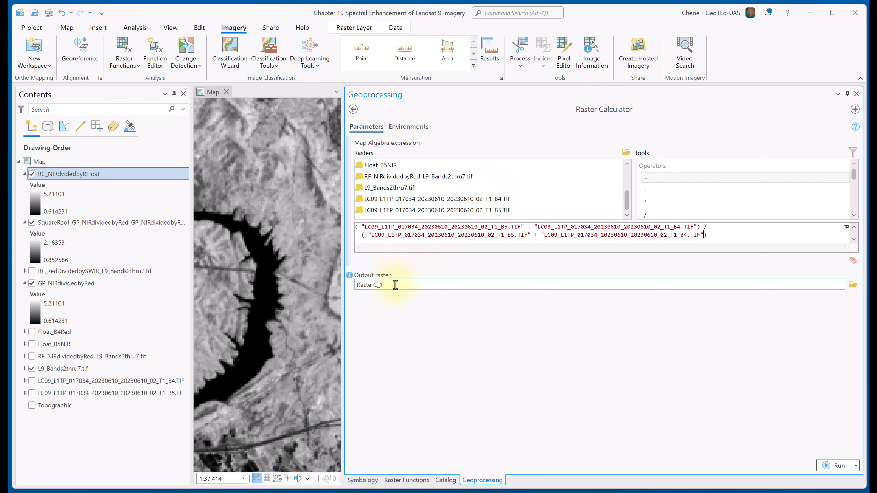
# Run the NDVI calculation with output raster RasterC_NDVI, narrow the geoprocessing pane, and zoom to the new layer.
pyautogui.click(432, 299)
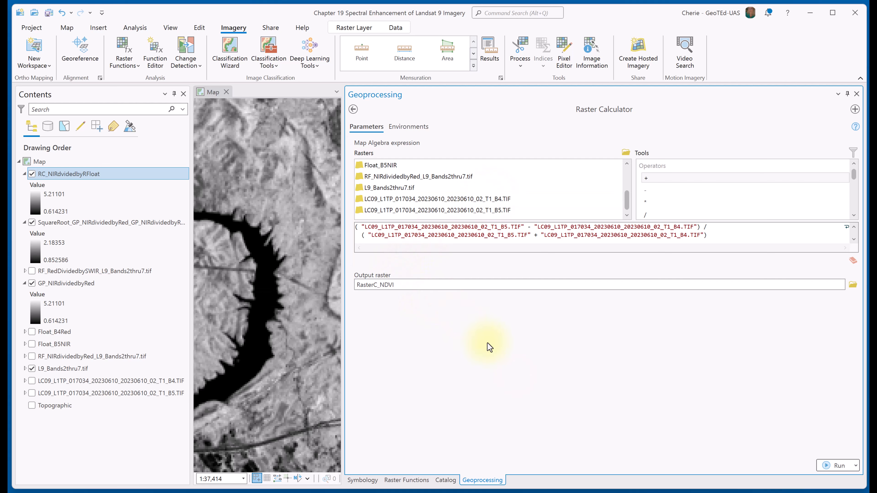
pyautogui.click(828, 466)
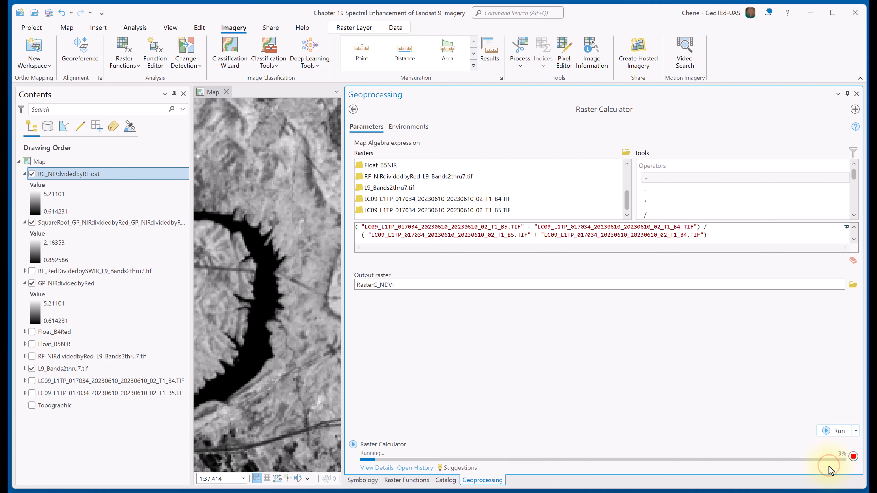
pyautogui.moveTo(343, 132); pyautogui.dragTo(676, 132)
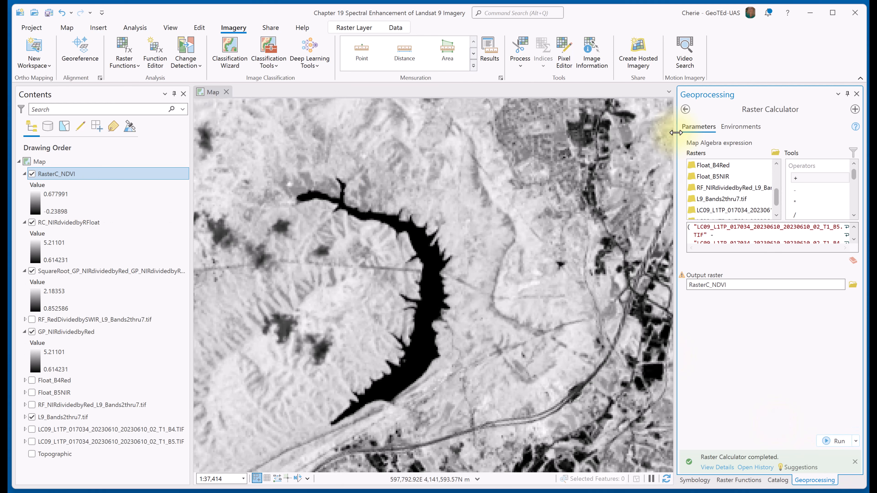
pyautogui.rightClick(78, 174)
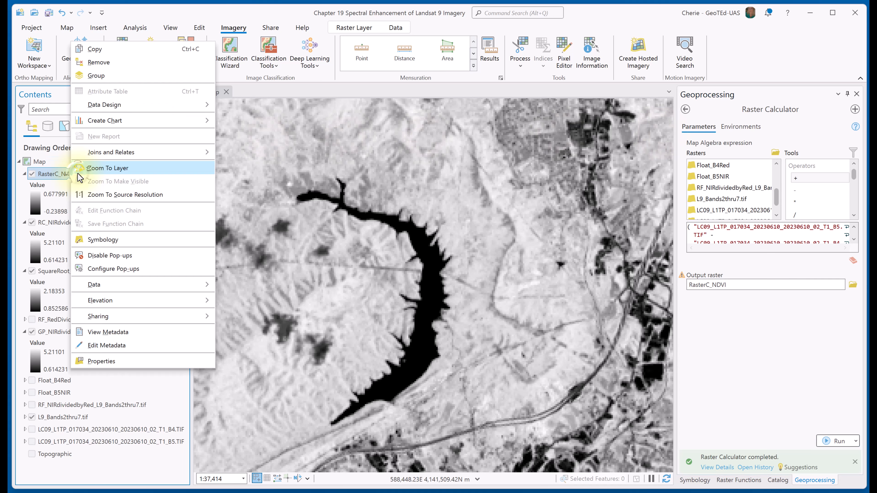
pyautogui.click(87, 169)
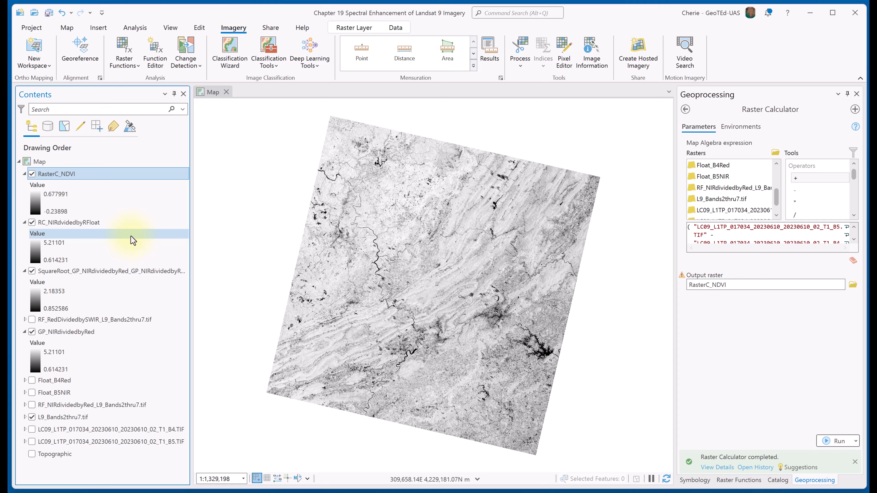
# Open the NDVI raster function and set L9_Bands2thru7.tif as its input raster.
pyautogui.click(232, 29)
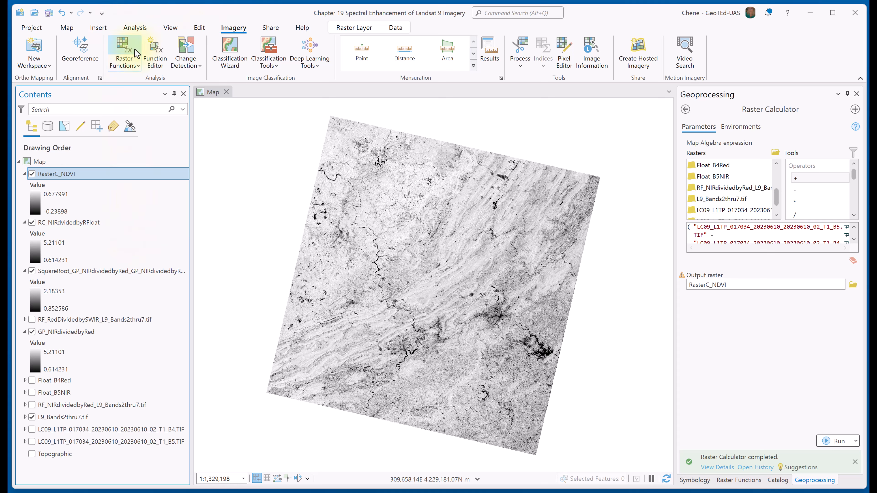
pyautogui.click(124, 49)
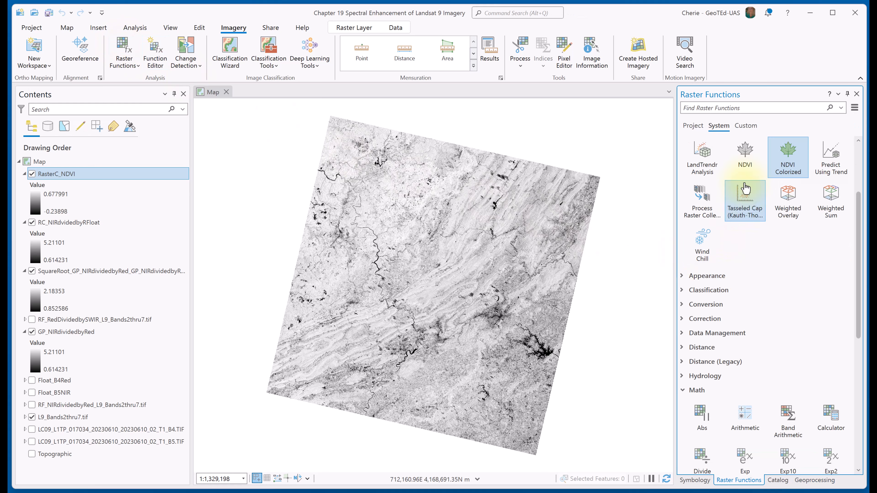
pyautogui.scroll(3, 742, 286)
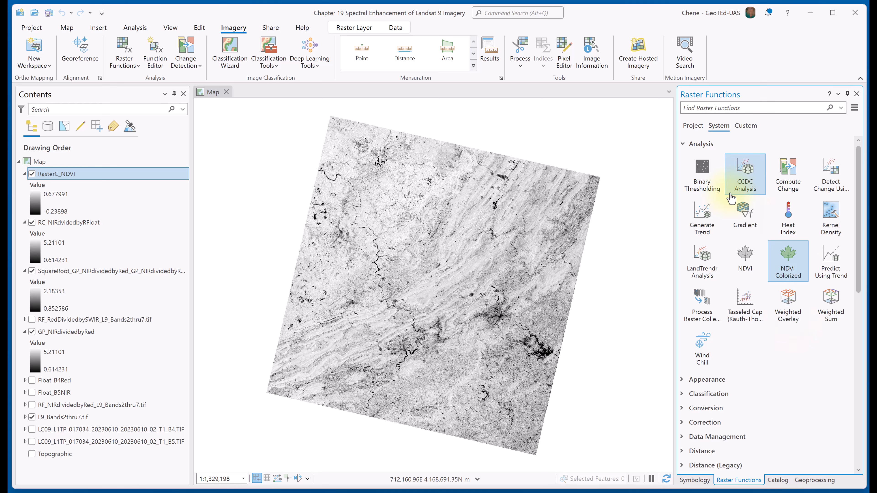
pyautogui.click(742, 258)
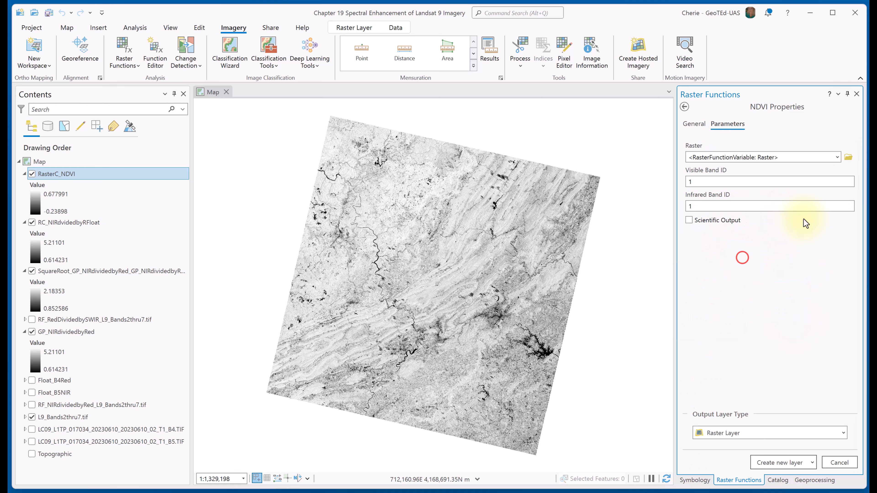
pyautogui.click(837, 157)
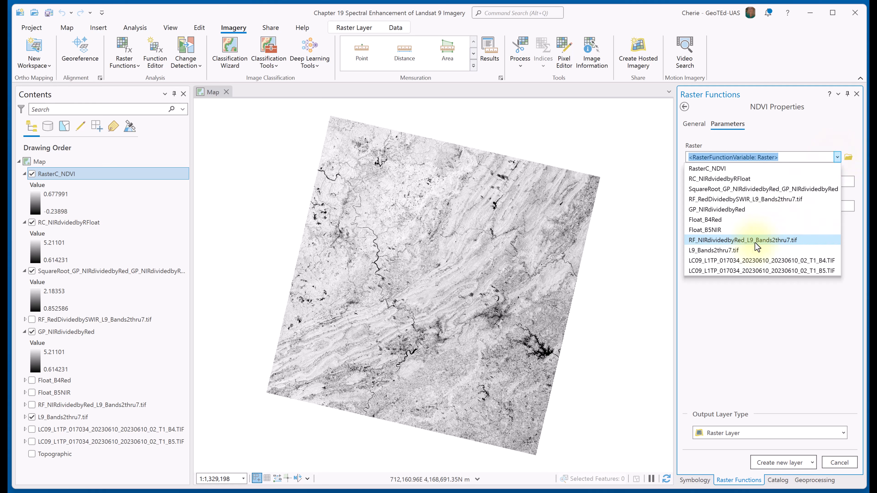
pyautogui.click(754, 250)
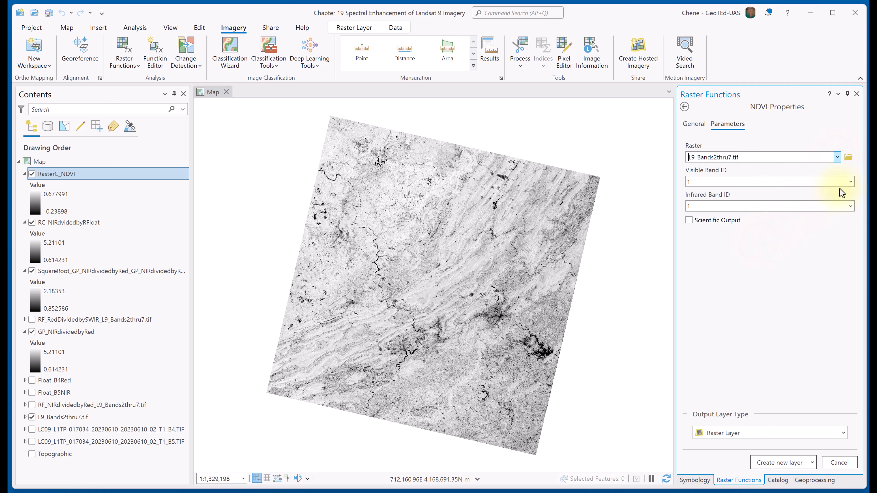
# Create the NDVI layer with visible band 3, infrared band 4 and Scientific Output enabled, and zoom to the new layer.
pyautogui.click(850, 181)
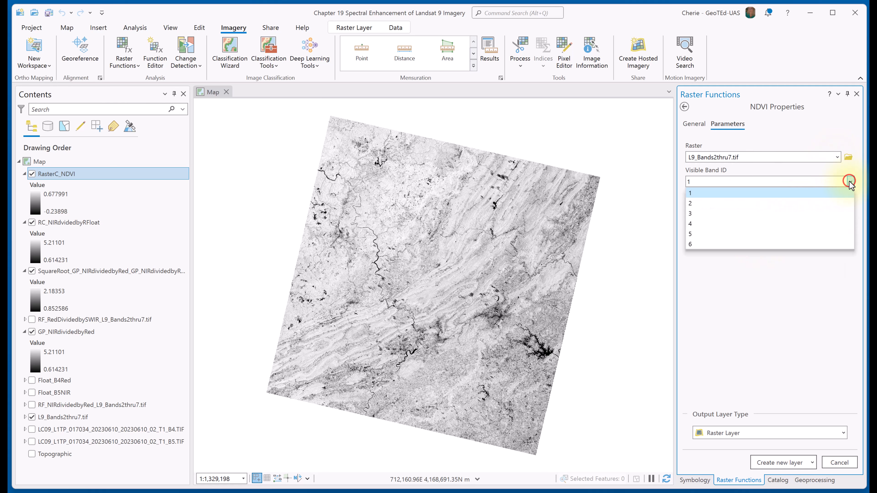
pyautogui.click(744, 213)
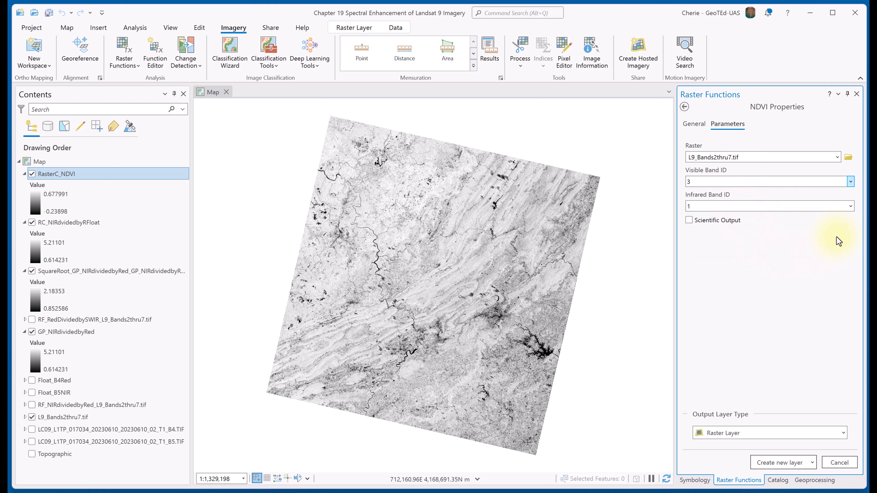
pyautogui.click(851, 206)
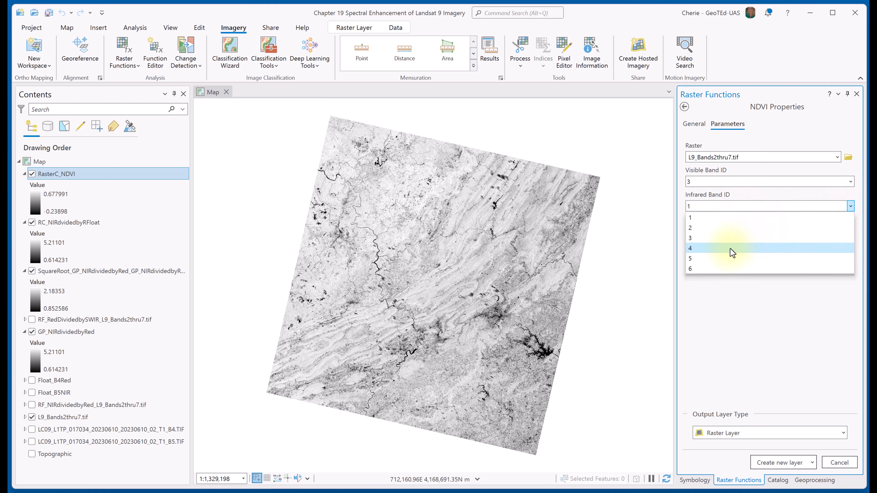
pyautogui.click(730, 249)
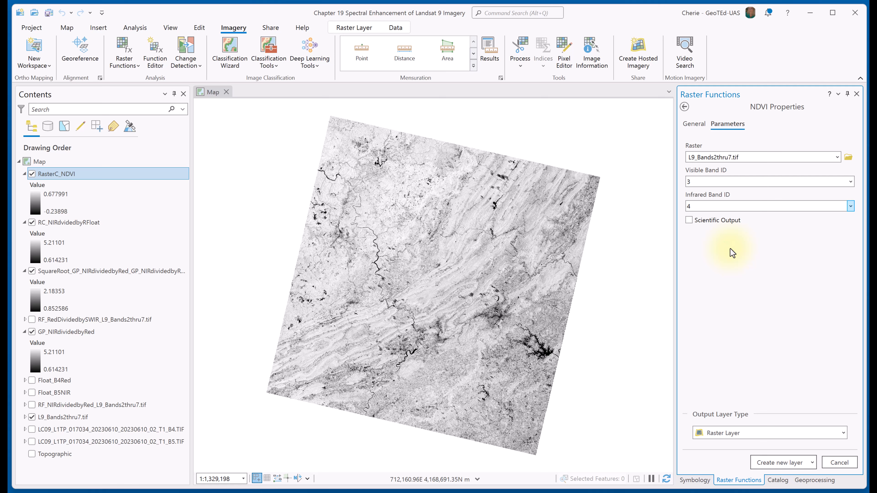
pyautogui.click(689, 220)
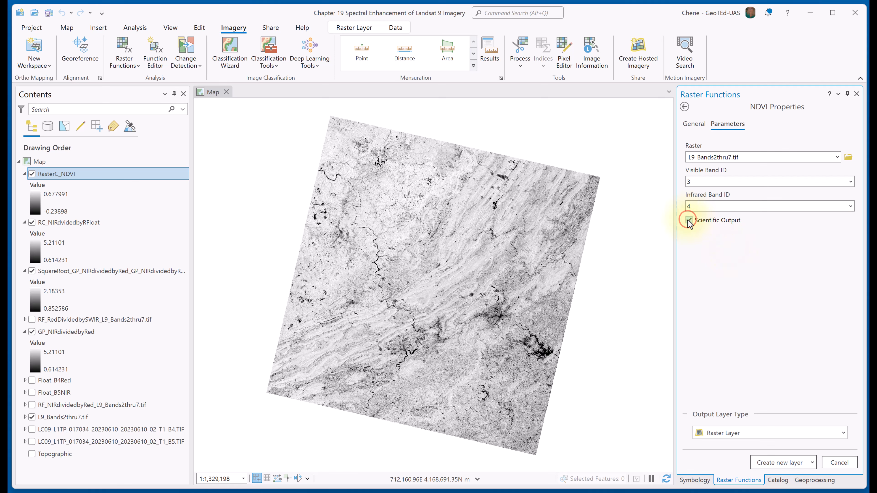
pyautogui.click(783, 463)
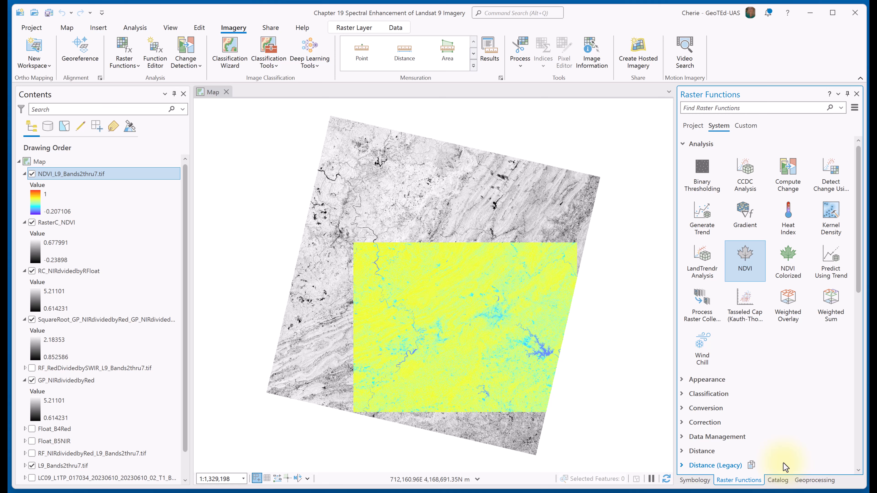
pyautogui.rightClick(92, 174)
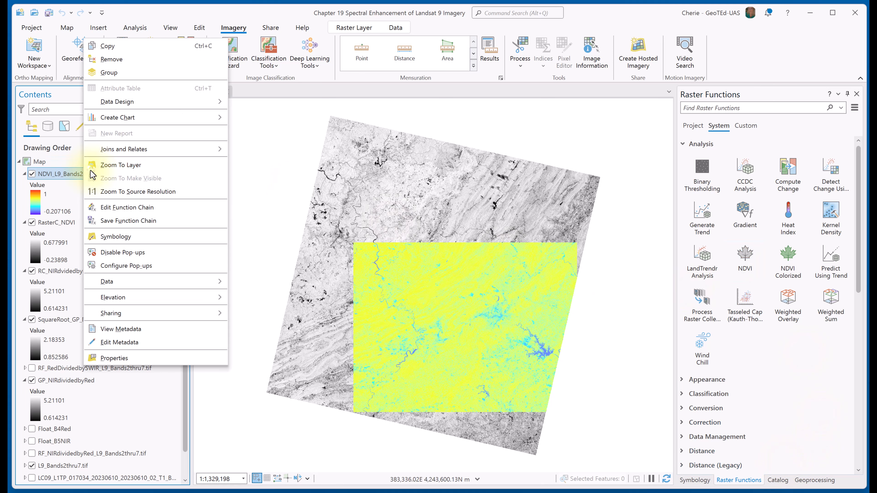
pyautogui.click(96, 168)
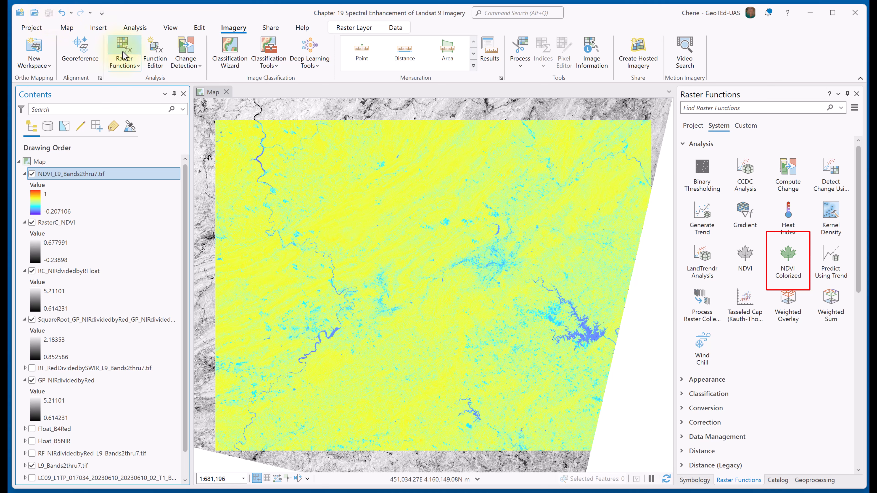
# Create an NDVI Colorized layer from L9_Bands2thru7.tif using visible band 3 and infrared band 4.
pyautogui.click(788, 273)
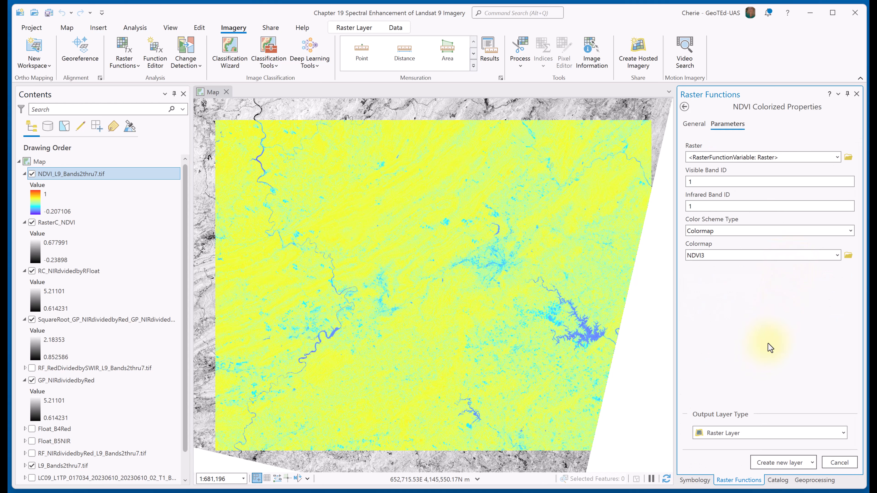
pyautogui.click(837, 157)
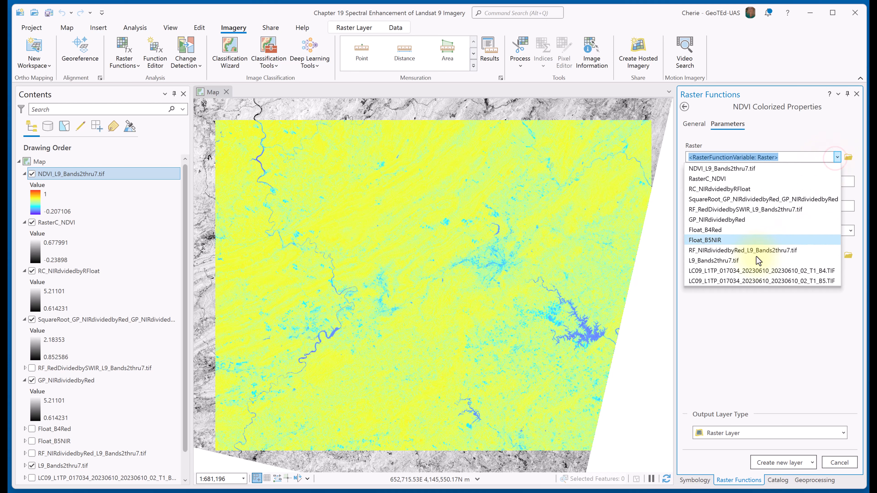
pyautogui.click(746, 260)
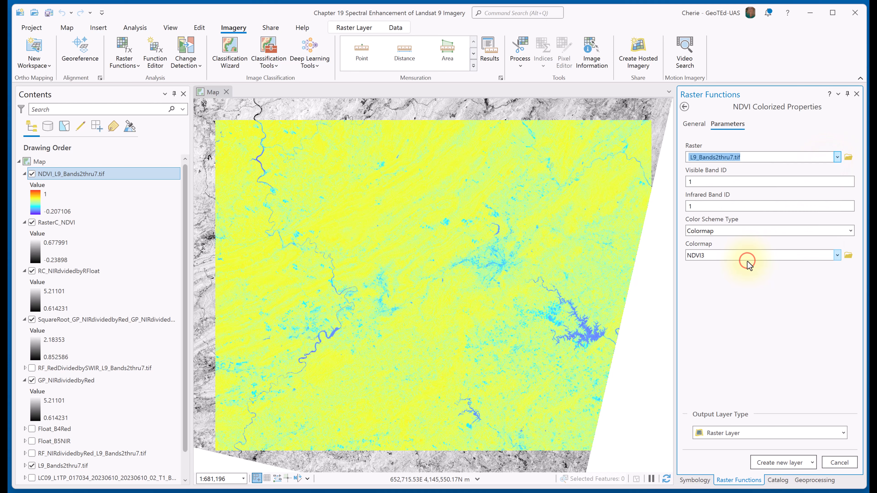
pyautogui.click(700, 181)
pyautogui.click(699, 212)
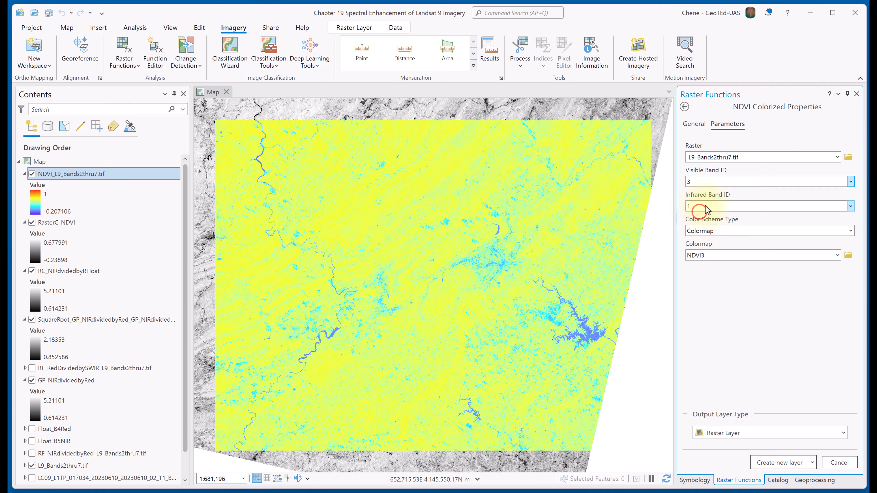
pyautogui.click(697, 208)
pyautogui.click(699, 249)
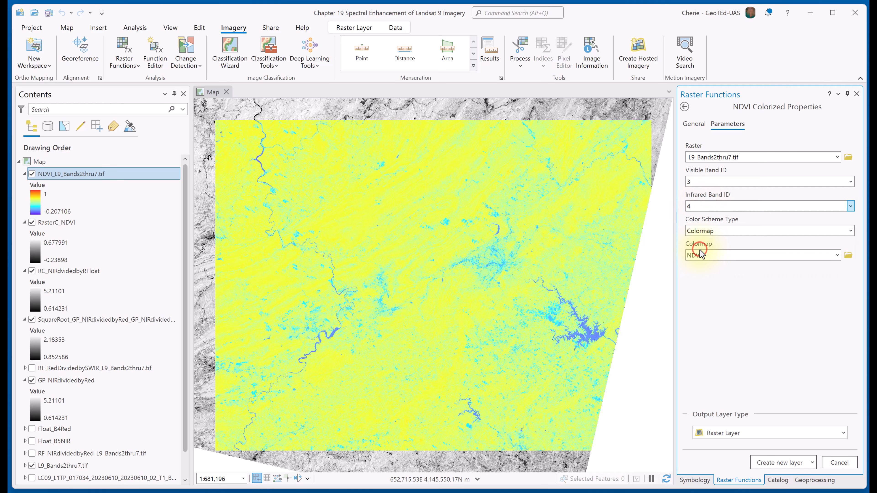
pyautogui.click(773, 463)
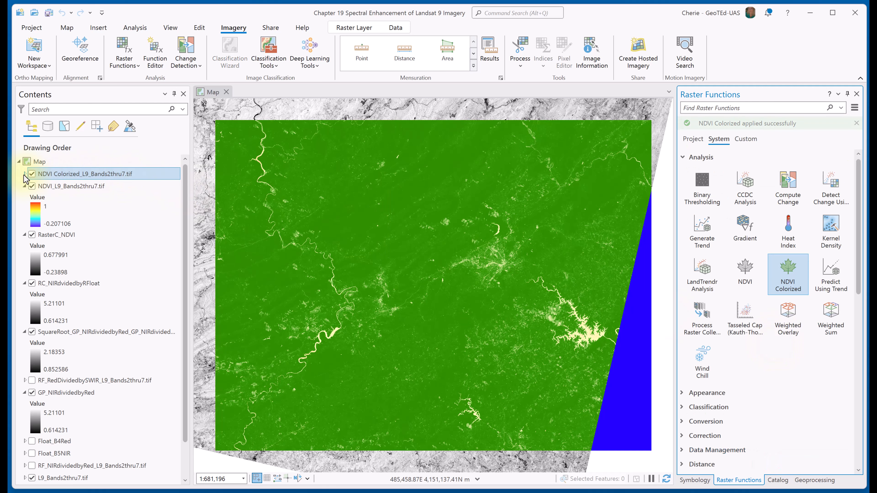
# Expand the NDVI Colorized layer's legend to examine its color classes, collapse it, and turn off the layer.
pyautogui.click(25, 175)
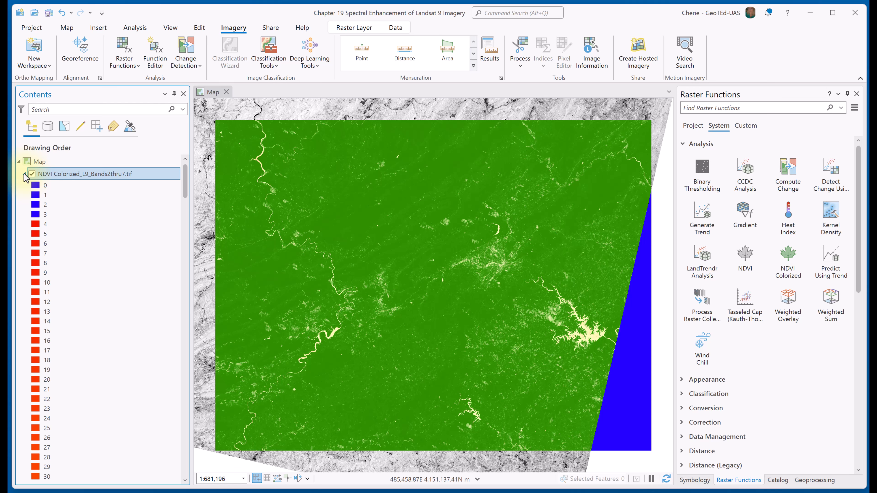
pyautogui.click(24, 174)
pyautogui.click(31, 174)
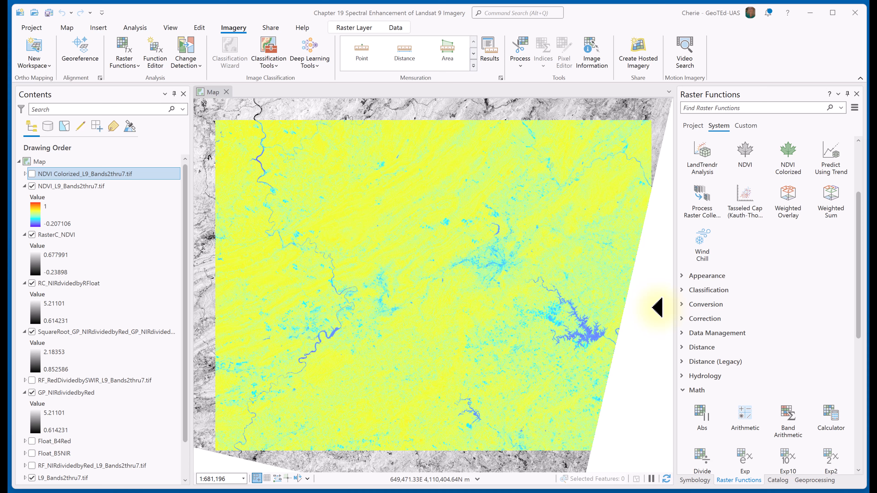
# Open the Band Arithmetic raster function and examine its list of available index methods.
pyautogui.click(782, 423)
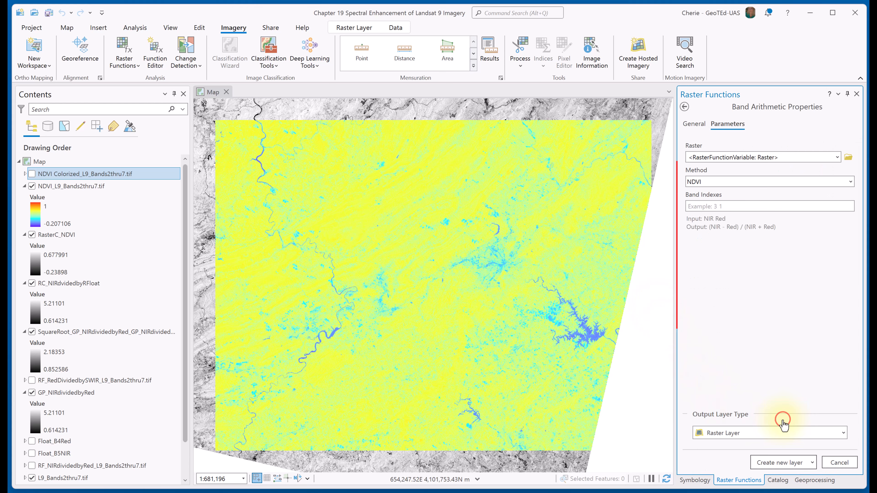
pyautogui.click(850, 182)
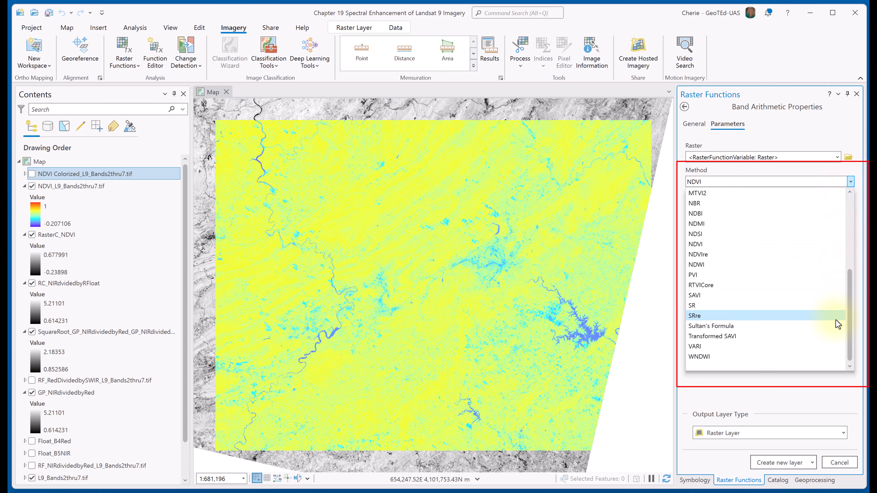